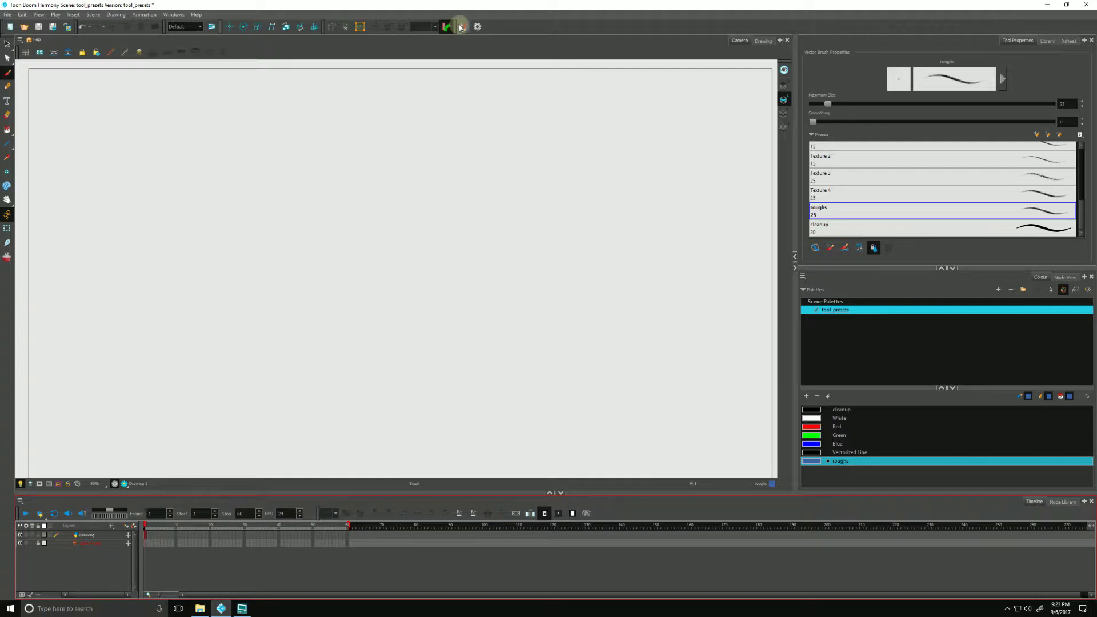
# Pick the roughs brush preset and try a test stroke, then undo it
pyautogui.click(519, 37)
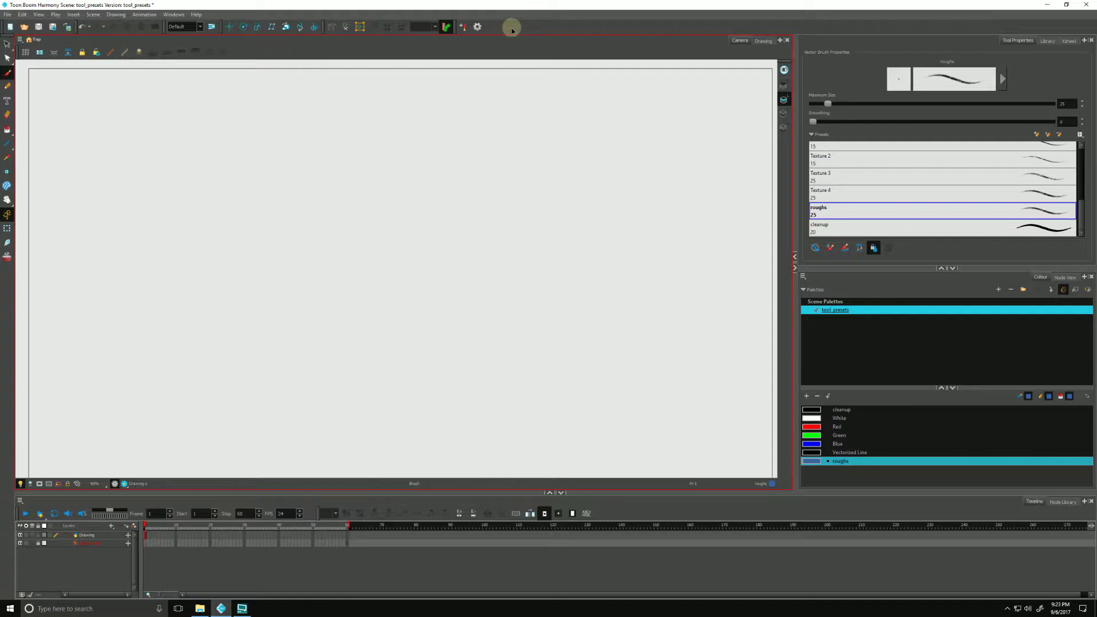
pyautogui.rightClick(514, 28)
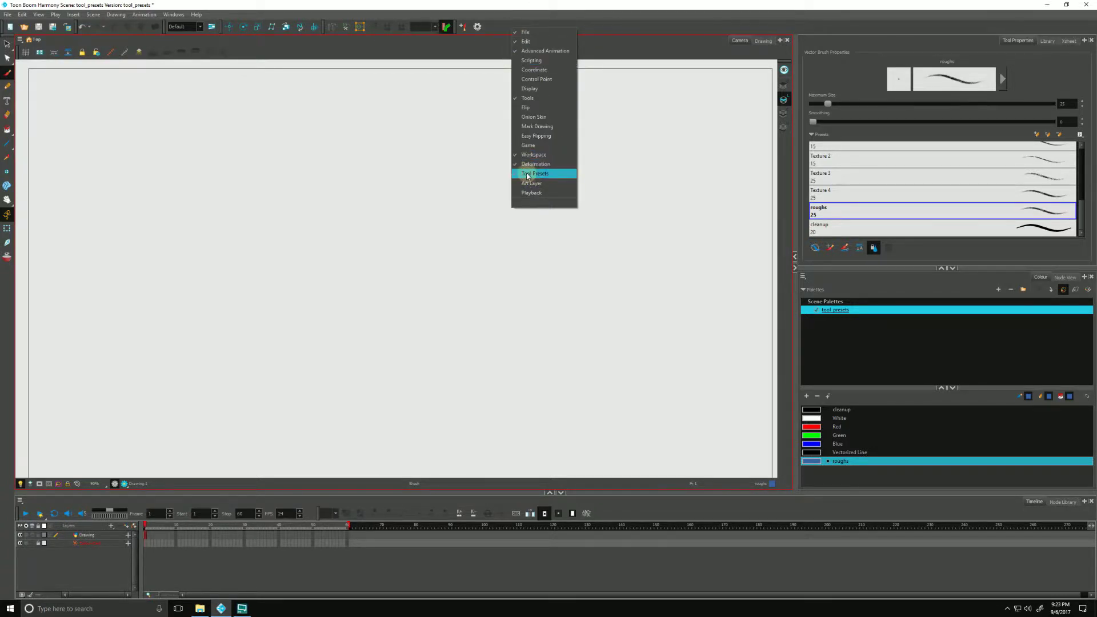
pyautogui.click(506, 20)
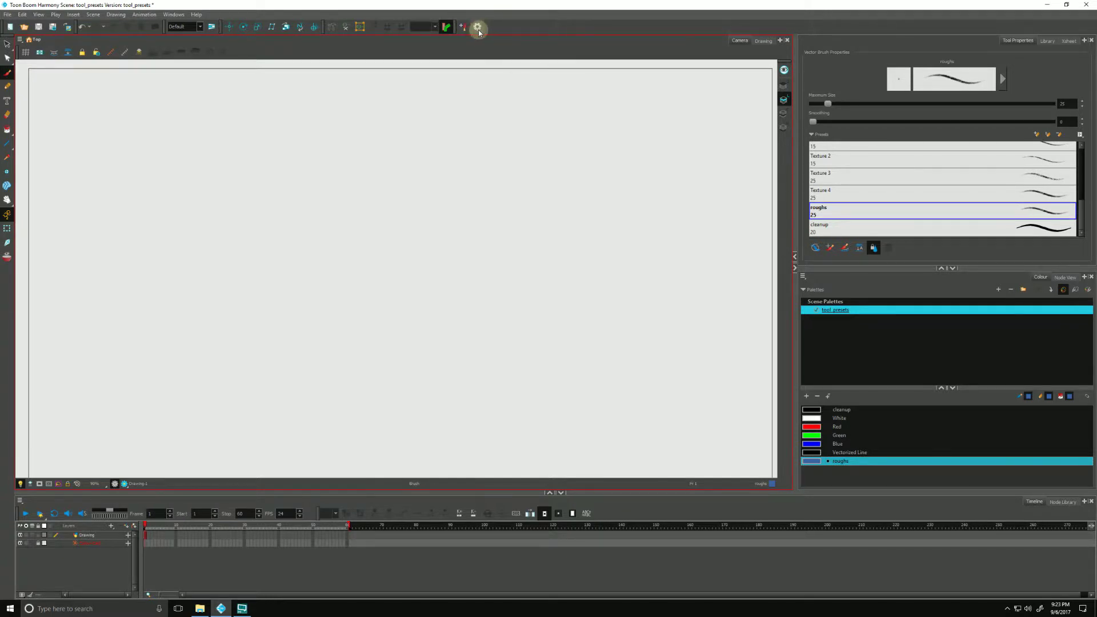
pyautogui.click(823, 213)
pyautogui.moveTo(694, 234)
pyautogui.mouseDown()
pyautogui.moveTo(666, 190)
pyautogui.moveTo(614, 247)
pyautogui.mouseUp()
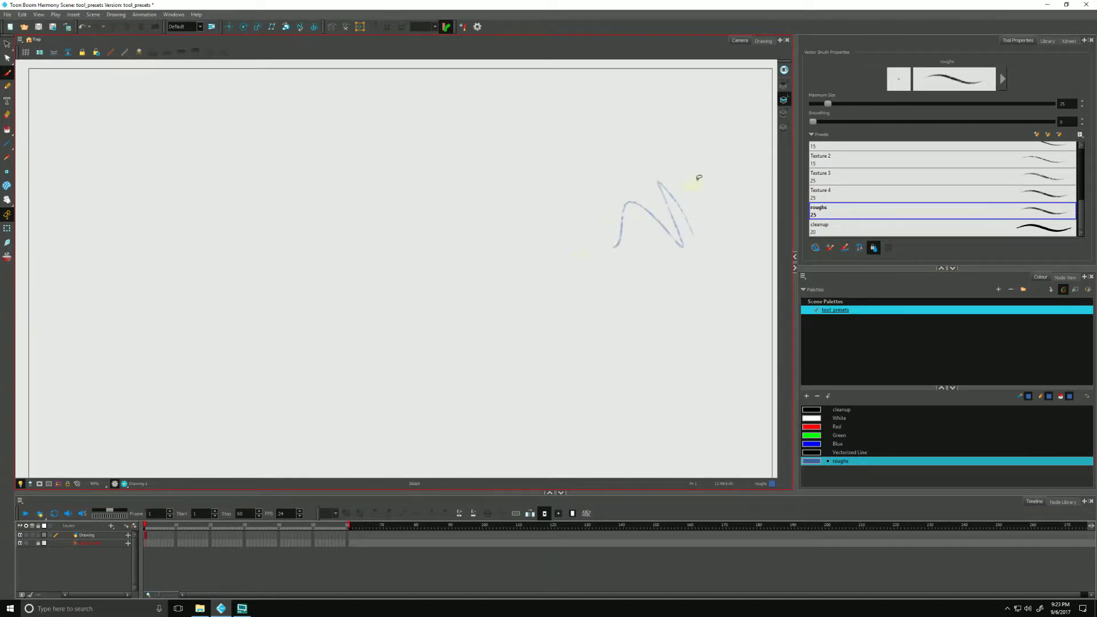
pyautogui.hotkey('ctrl', 'z')
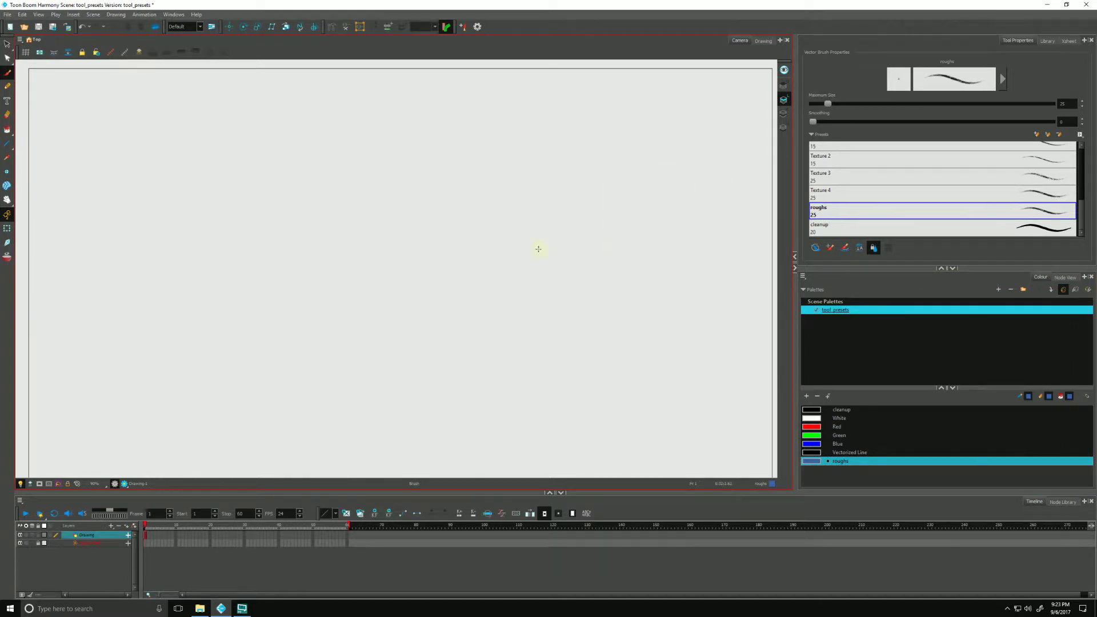
# Create a tool preset named 'roughs' with the default_brush01 icon
pyautogui.click(464, 26)
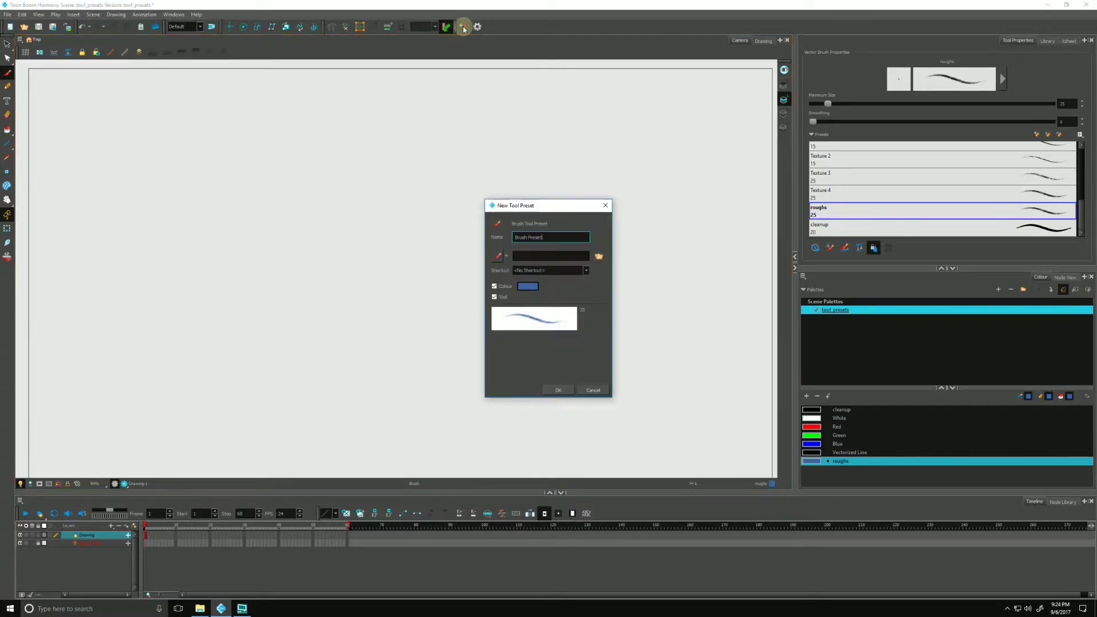
pyautogui.moveTo(512, 203); pyautogui.dragTo(621, 168)
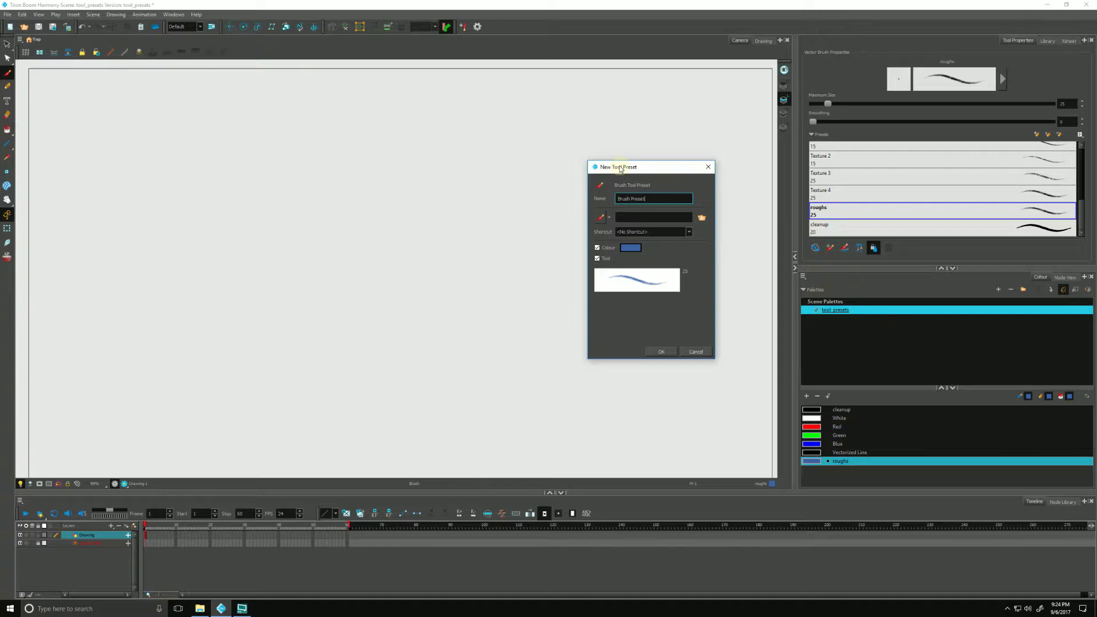
pyautogui.click(652, 200)
pyautogui.moveTo(652, 200); pyautogui.dragTo(599, 202)
pyautogui.write('roughs')
pyautogui.click(611, 217)
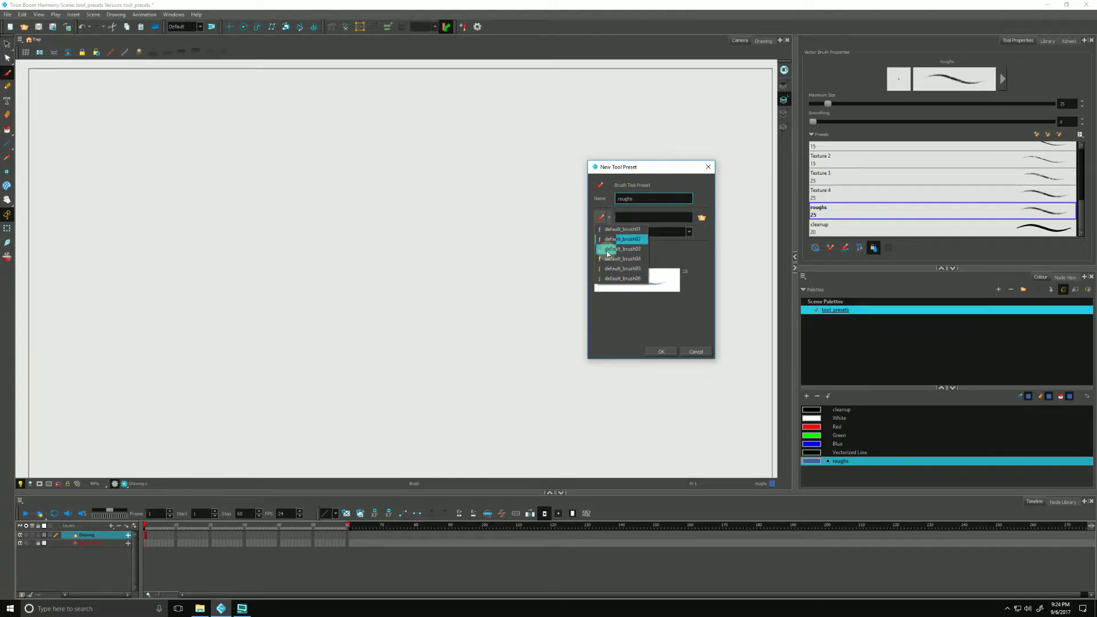
pyautogui.click(606, 230)
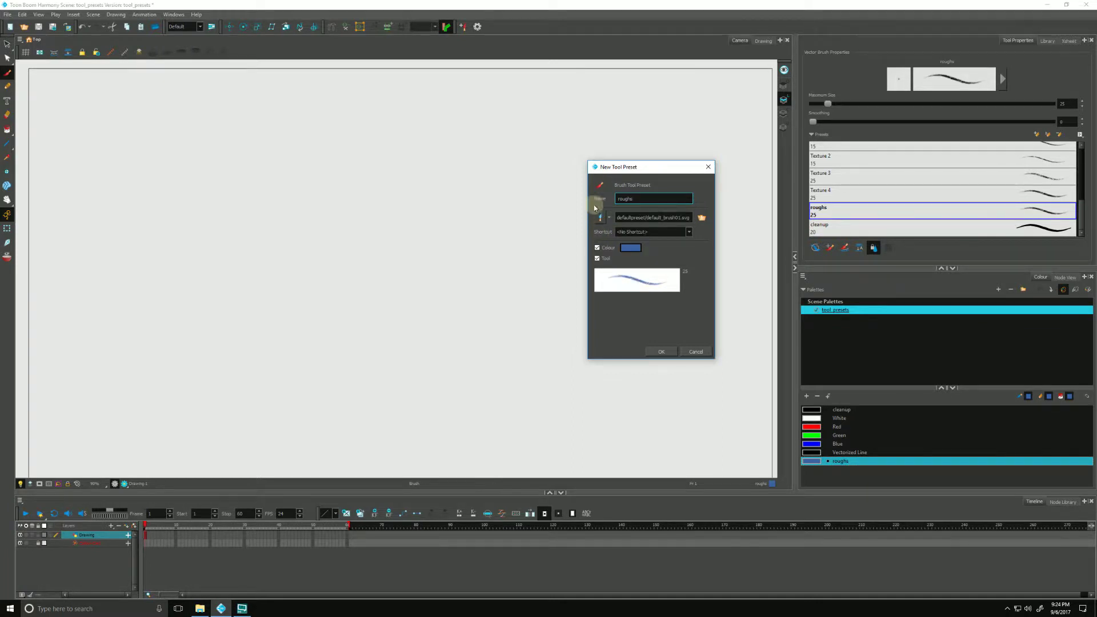
pyautogui.click(701, 217)
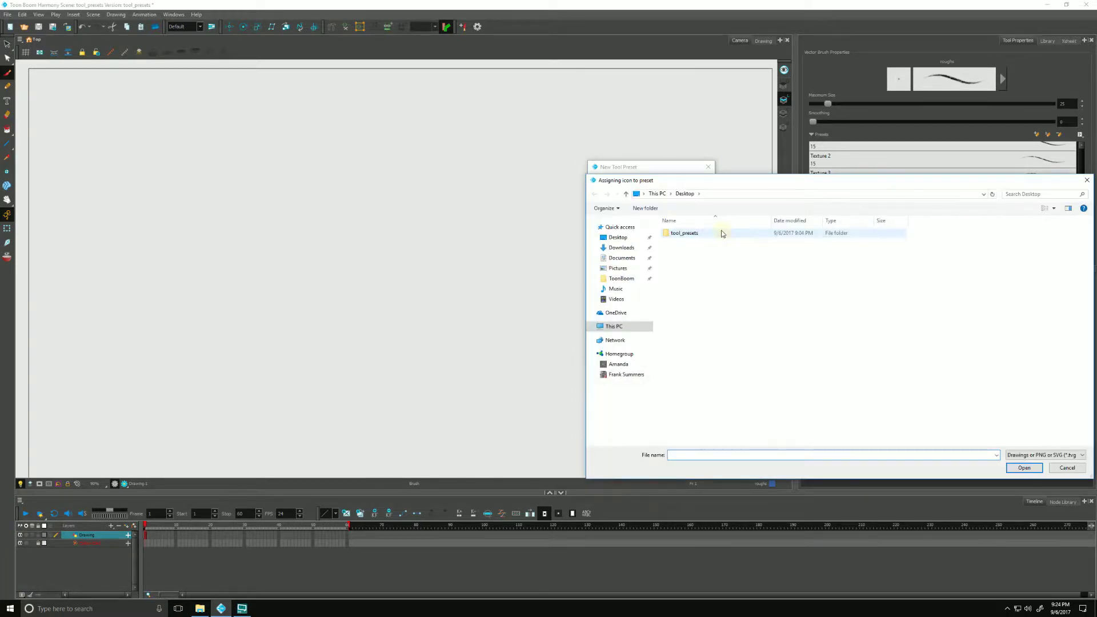
pyautogui.click(1065, 470)
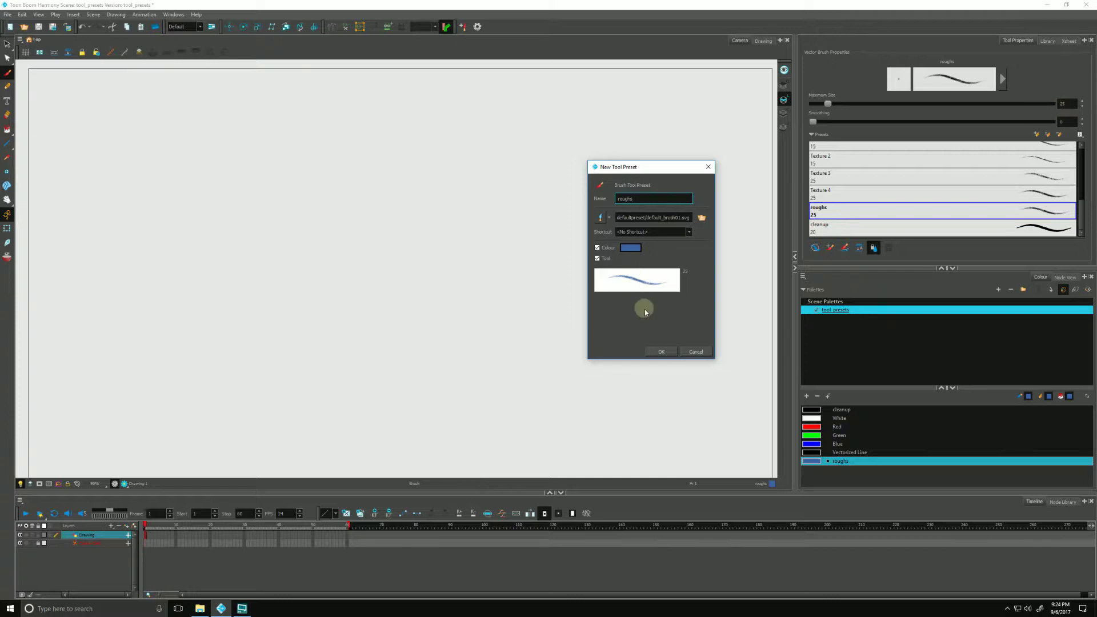
pyautogui.click(660, 351)
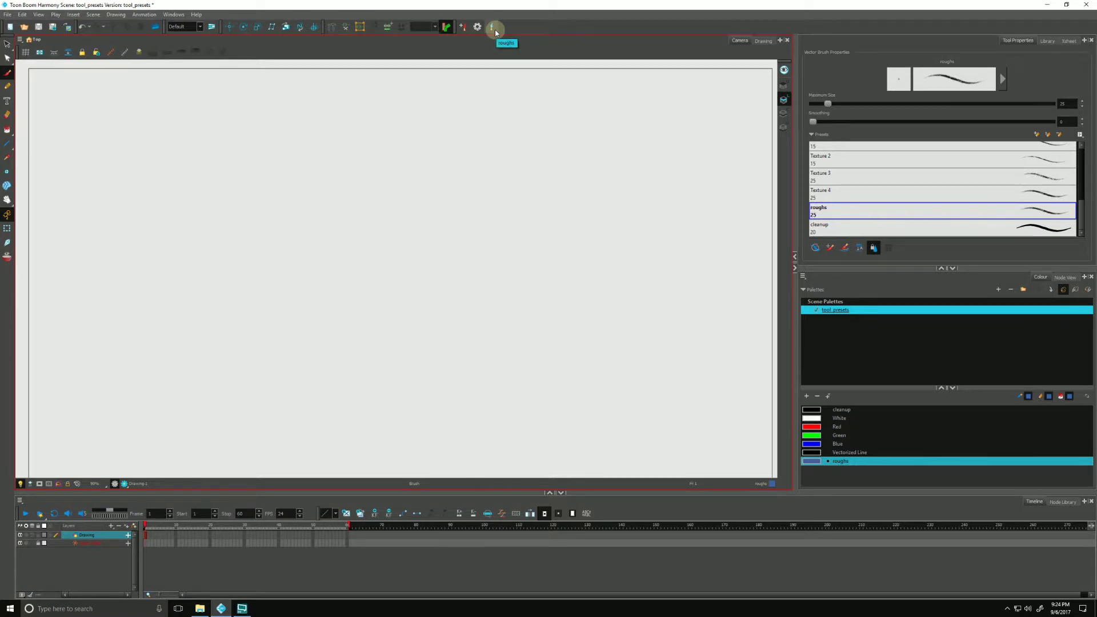
# Switch to the cleanup brush preset and the black cleanup colour
pyautogui.click(825, 208)
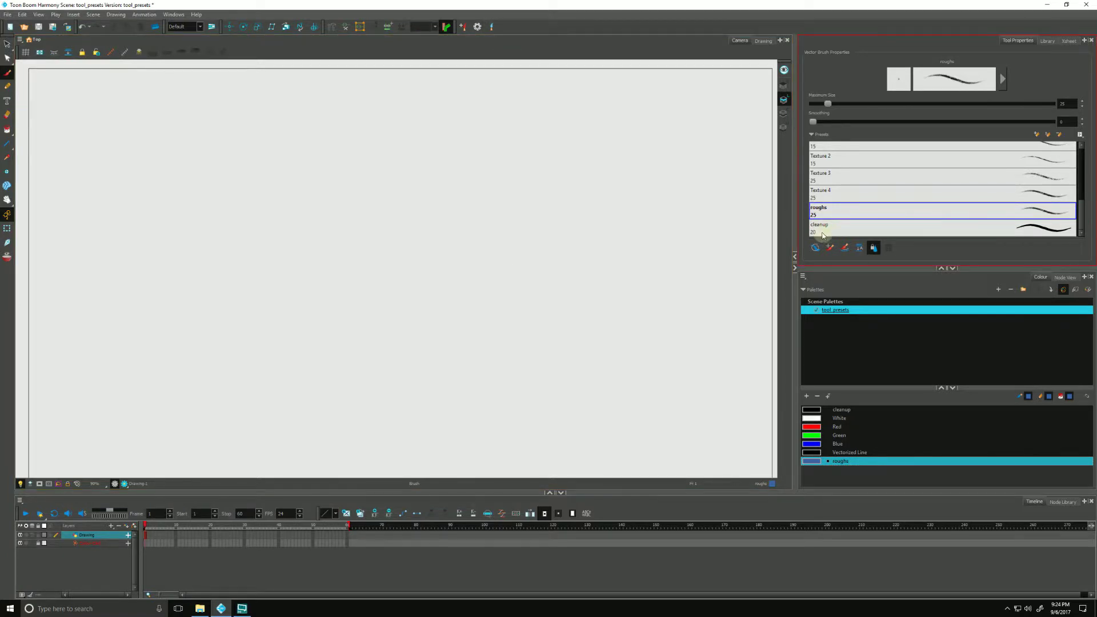
pyautogui.click(818, 231)
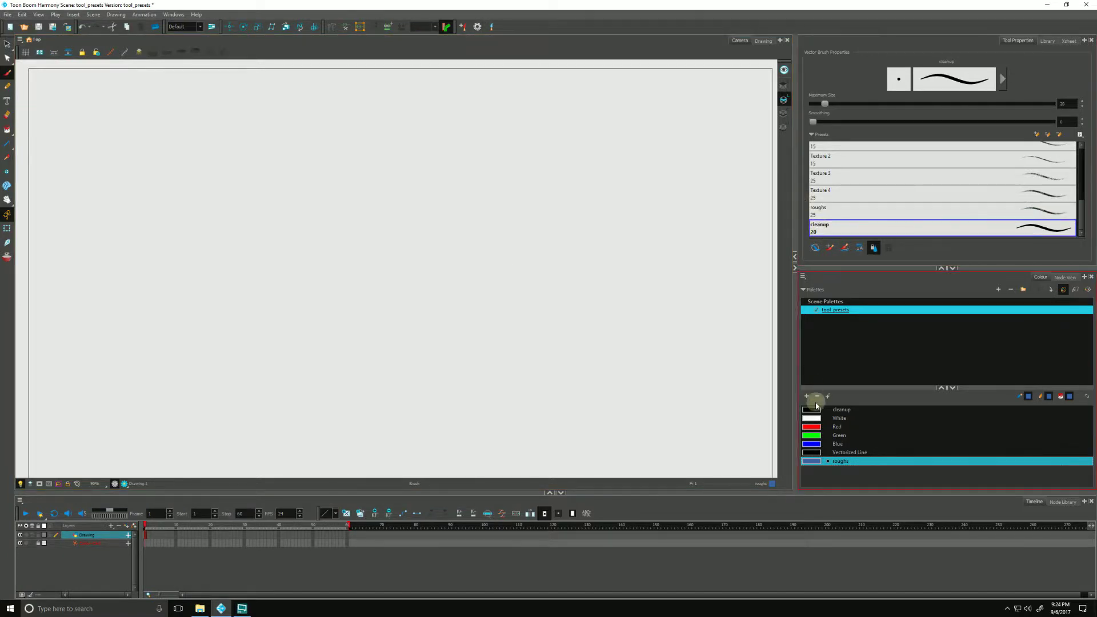
pyautogui.click(813, 409)
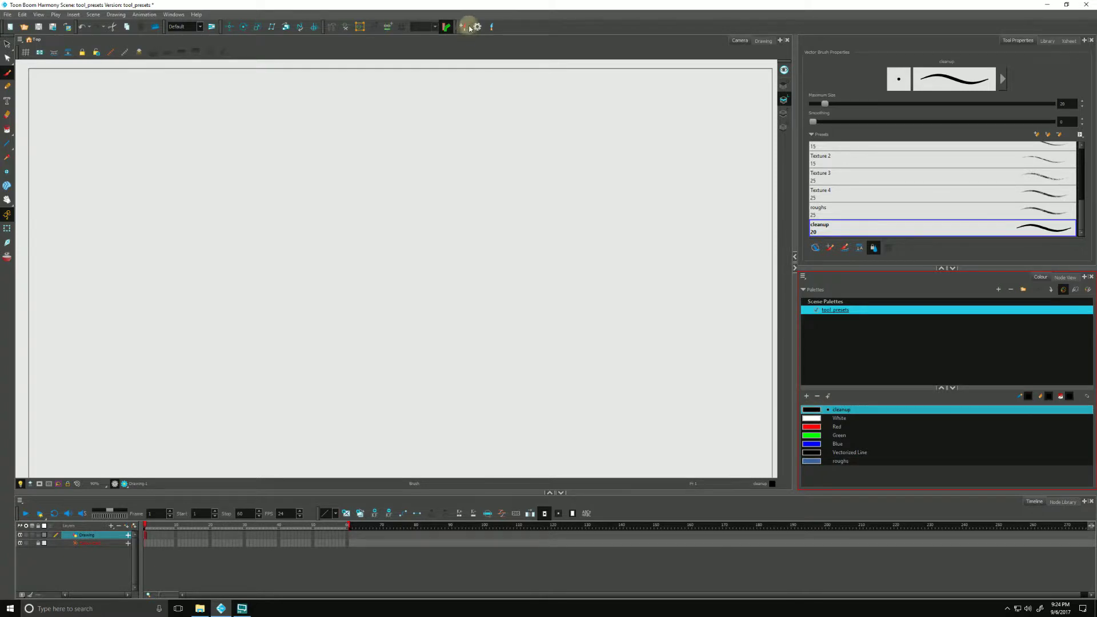
# Create a 'cleanup' tool preset with the default_brush06 icon, keeping Colour stored
pyautogui.click(462, 27)
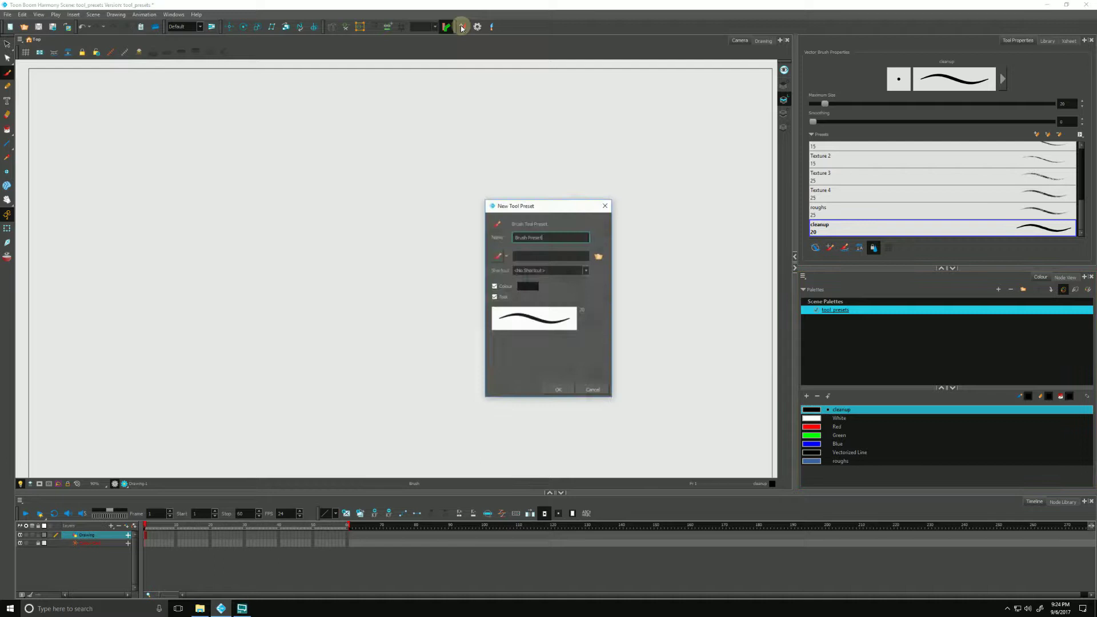
pyautogui.moveTo(553, 237); pyautogui.dragTo(479, 240)
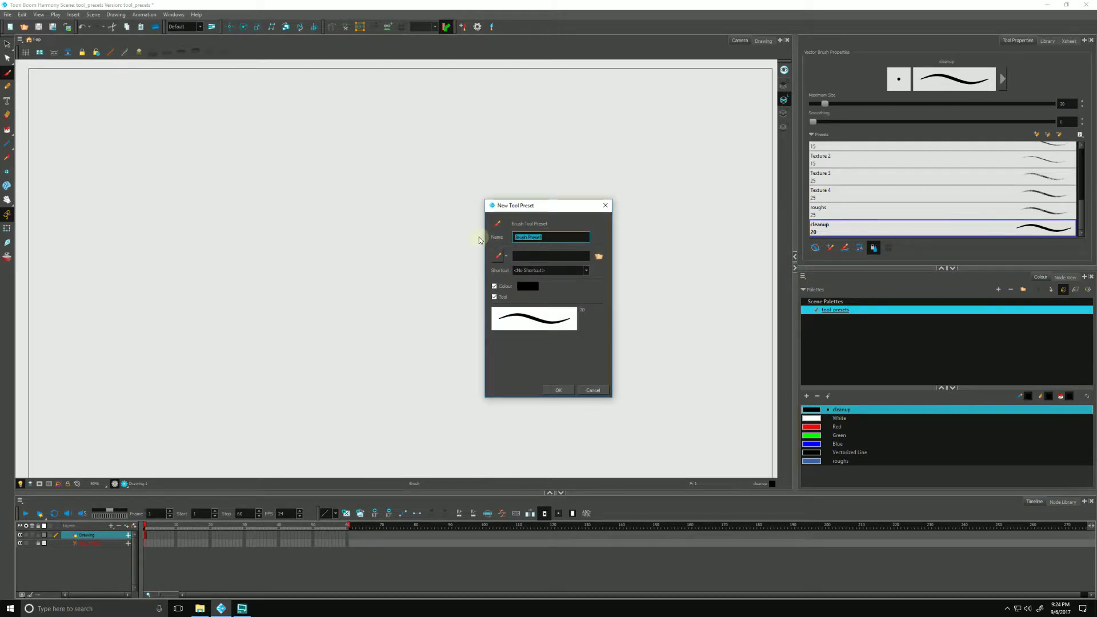
pyautogui.write('cleanup')
pyautogui.click(498, 256)
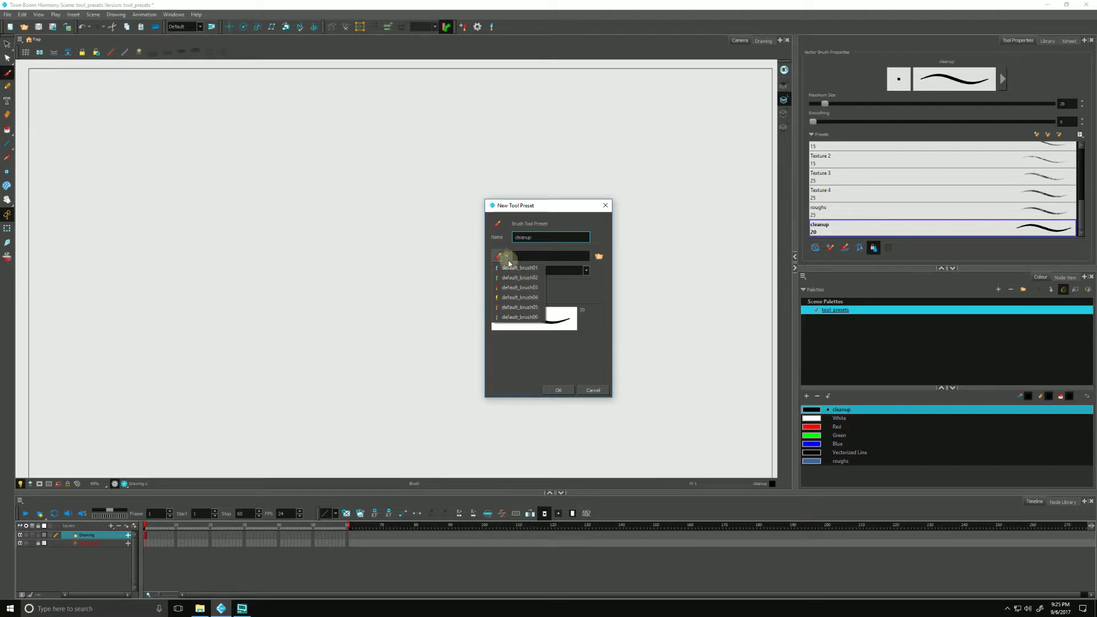
pyautogui.click(497, 317)
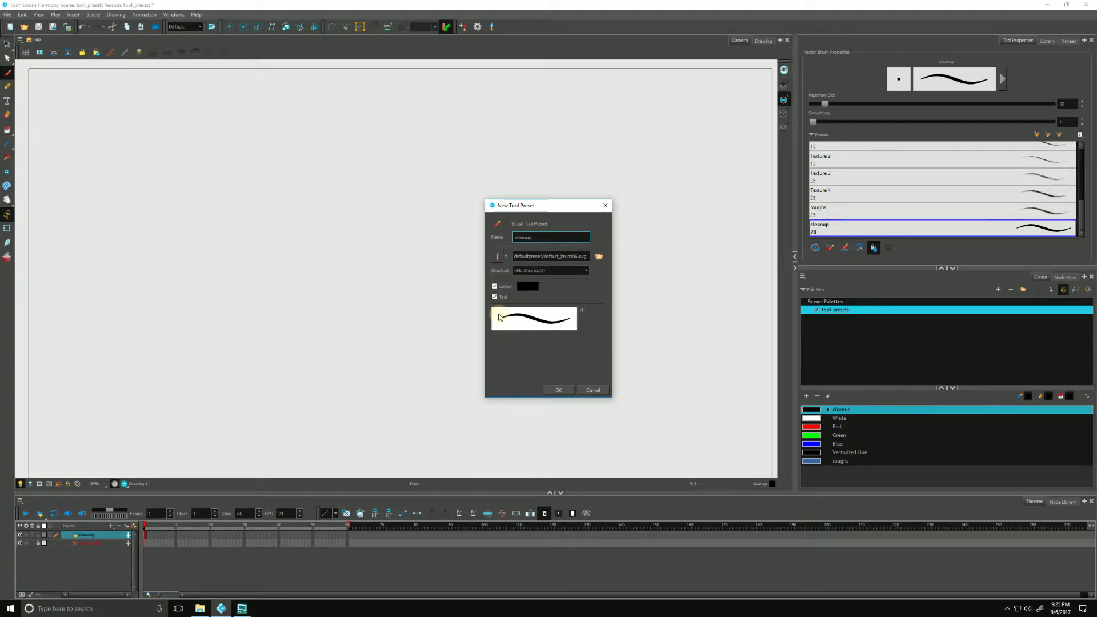
pyautogui.click(494, 286)
pyautogui.click(494, 286)
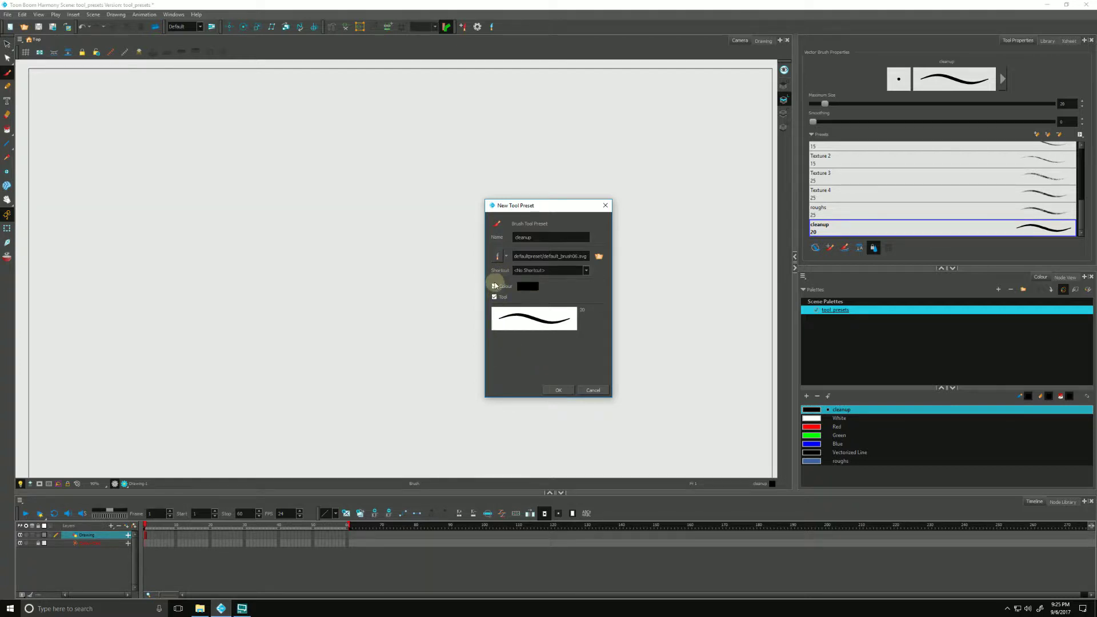
pyautogui.click(556, 391)
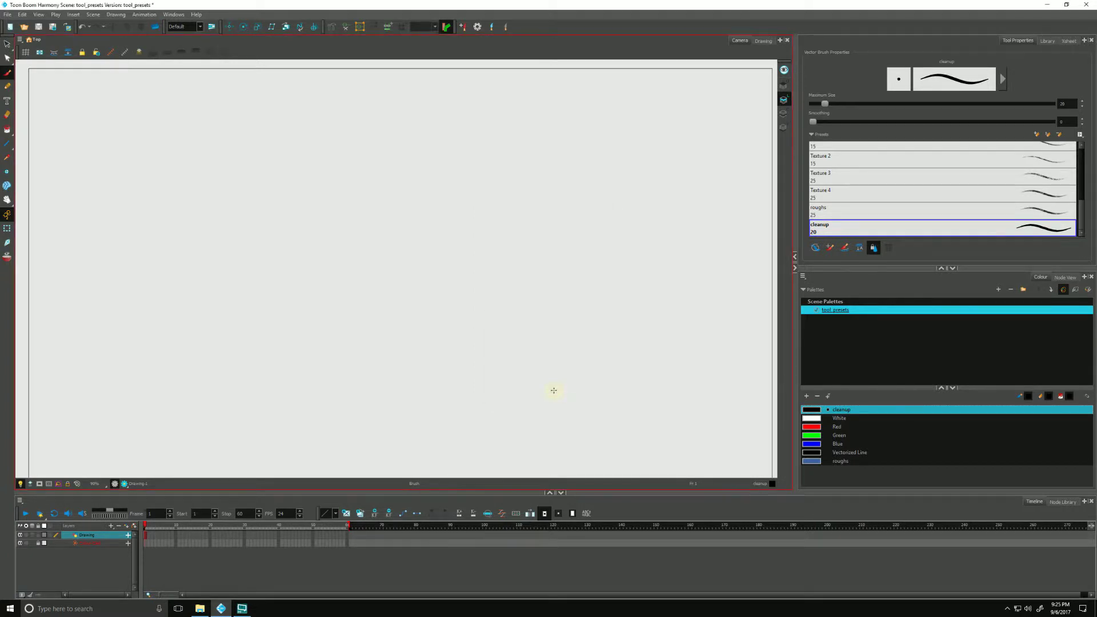
# Apply the roughs preset to restore the size 25 brush and roughs colour
pyautogui.click(491, 26)
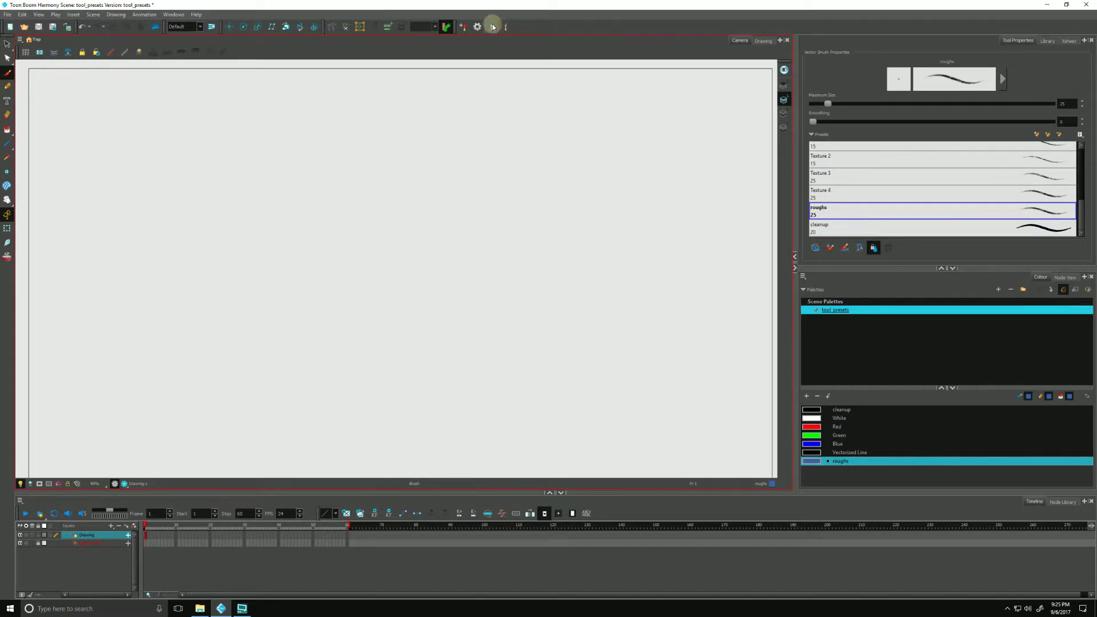
pyautogui.click(494, 26)
pyautogui.click(818, 212)
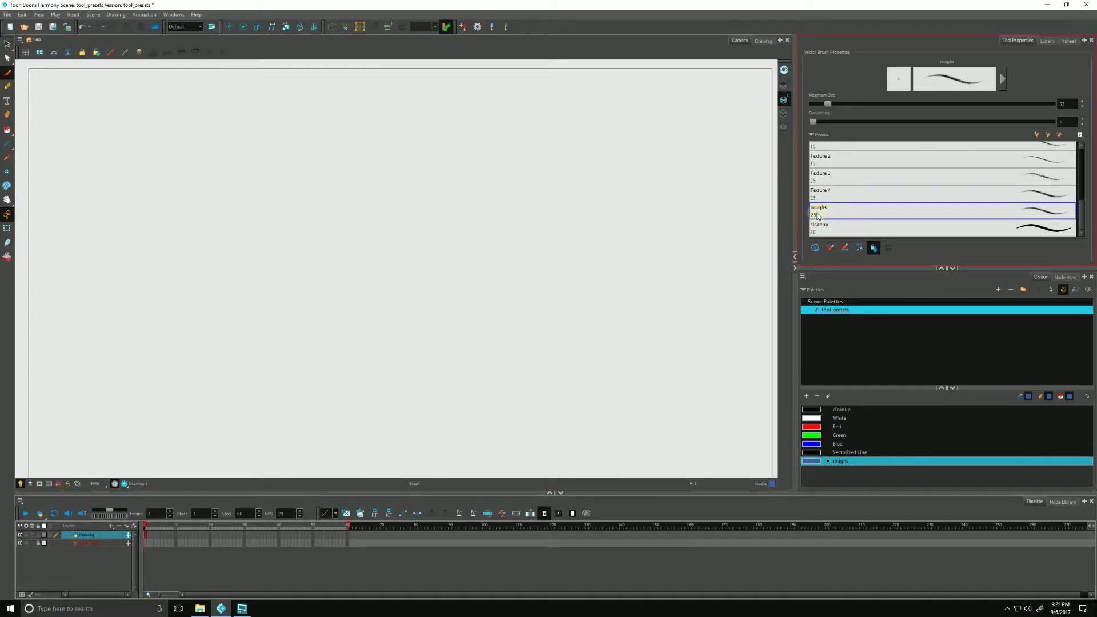
pyautogui.click(811, 461)
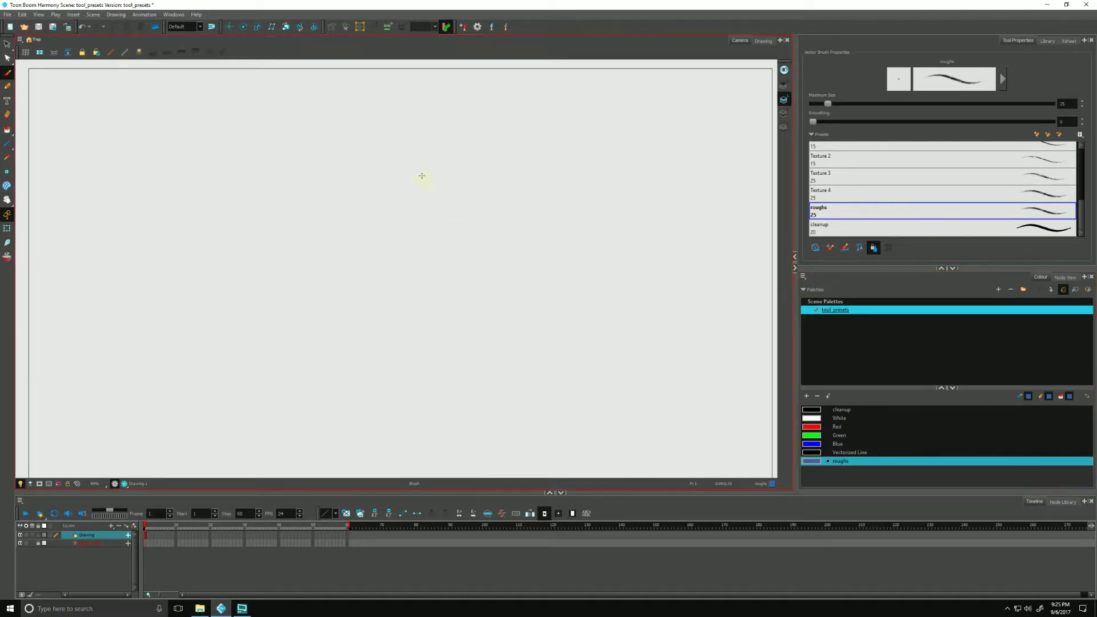
# Sketch a looped blue head outline and the mouth under the eyes
pyautogui.moveTo(509, 214)
pyautogui.mouseDown()
pyautogui.moveTo(492, 166)
pyautogui.moveTo(438, 149)
pyautogui.moveTo(394, 204)
pyautogui.mouseUp()
pyautogui.moveTo(506, 238)
pyautogui.mouseDown()
pyautogui.moveTo(420, 282)
pyautogui.moveTo(434, 287)
pyautogui.moveTo(443, 276)
pyautogui.moveTo(417, 282)
pyautogui.mouseUp()
pyautogui.moveTo(389, 240)
pyautogui.mouseDown()
pyautogui.moveTo(424, 239)
pyautogui.moveTo(421, 203)
pyautogui.moveTo(423, 215)
pyautogui.moveTo(451, 222)
pyautogui.moveTo(457, 195)
pyautogui.moveTo(426, 180)
pyautogui.mouseUp()
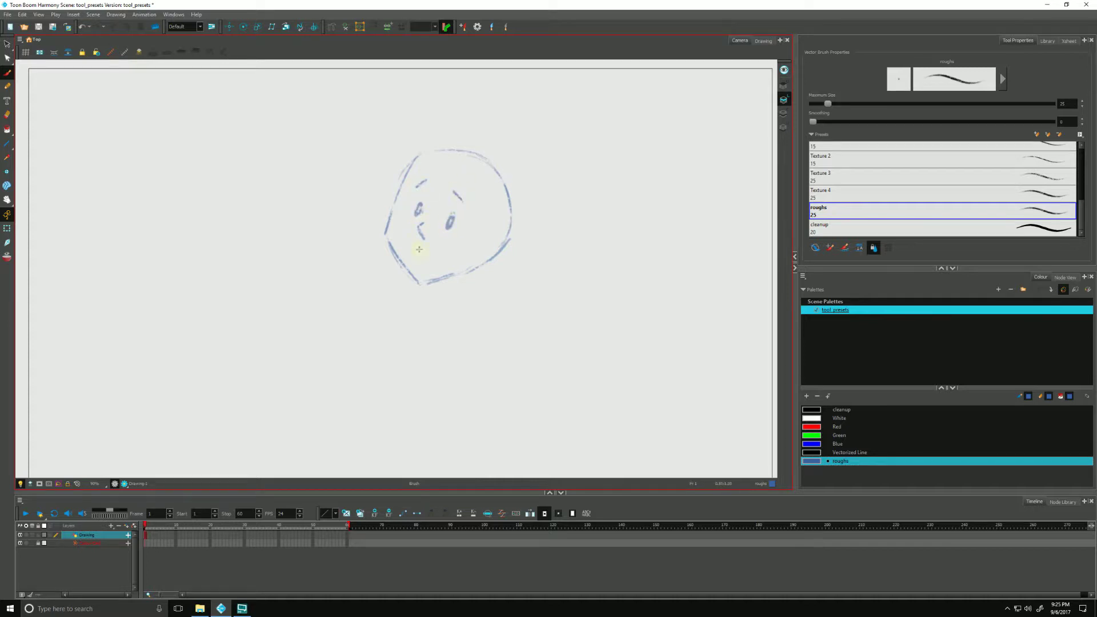
pyautogui.moveTo(412, 243); pyautogui.dragTo(422, 254)
# Add spiky hair, the cap brim, an ear, both face sides and a fuller smile
pyautogui.moveTo(504, 174)
pyautogui.mouseDown()
pyautogui.moveTo(480, 127)
pyautogui.moveTo(403, 136)
pyautogui.mouseUp()
pyautogui.moveTo(482, 174)
pyautogui.mouseDown()
pyautogui.moveTo(386, 159)
pyautogui.moveTo(477, 140)
pyautogui.moveTo(540, 189)
pyautogui.mouseUp()
pyautogui.moveTo(486, 235); pyautogui.dragTo(471, 230)
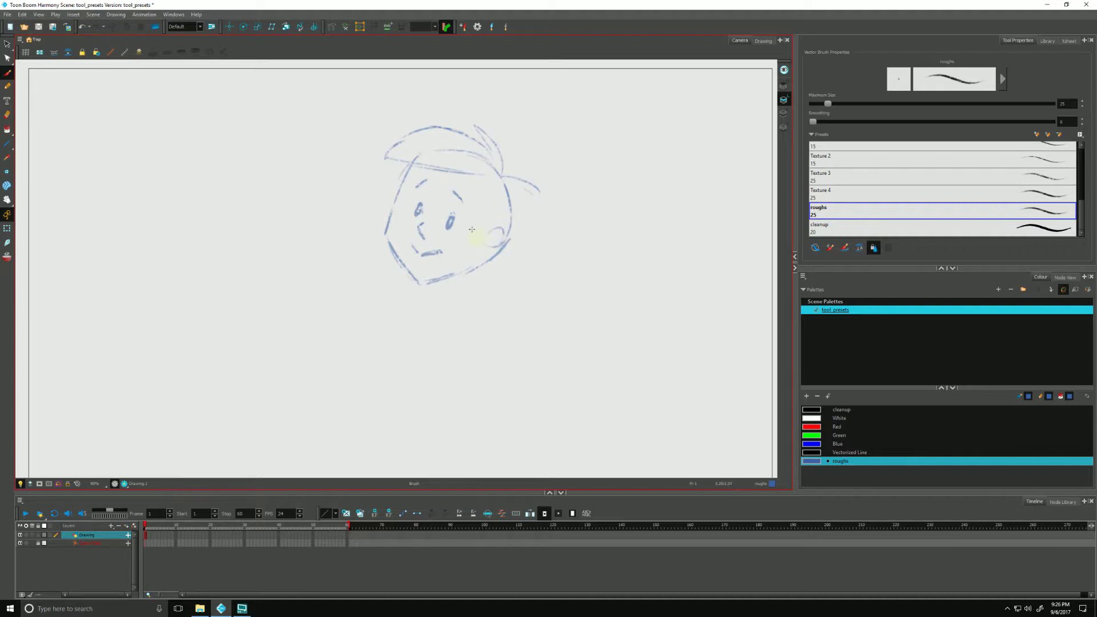
pyautogui.moveTo(488, 181); pyautogui.dragTo(491, 231)
pyautogui.moveTo(535, 189)
pyautogui.mouseDown()
pyautogui.moveTo(463, 293)
pyautogui.moveTo(435, 296)
pyautogui.mouseUp()
pyautogui.moveTo(421, 256)
pyautogui.mouseDown()
pyautogui.moveTo(442, 249)
pyautogui.moveTo(416, 254)
pyautogui.mouseUp()
pyautogui.moveTo(409, 166)
pyautogui.mouseDown()
pyautogui.moveTo(384, 250)
pyautogui.moveTo(387, 239)
pyautogui.moveTo(413, 278)
pyautogui.moveTo(462, 275)
pyautogui.moveTo(521, 232)
pyautogui.mouseUp()
# Add a 'cleanup' drawing layer above Drawing and load the cleanup brush preset at 20
pyautogui.click(128, 535)
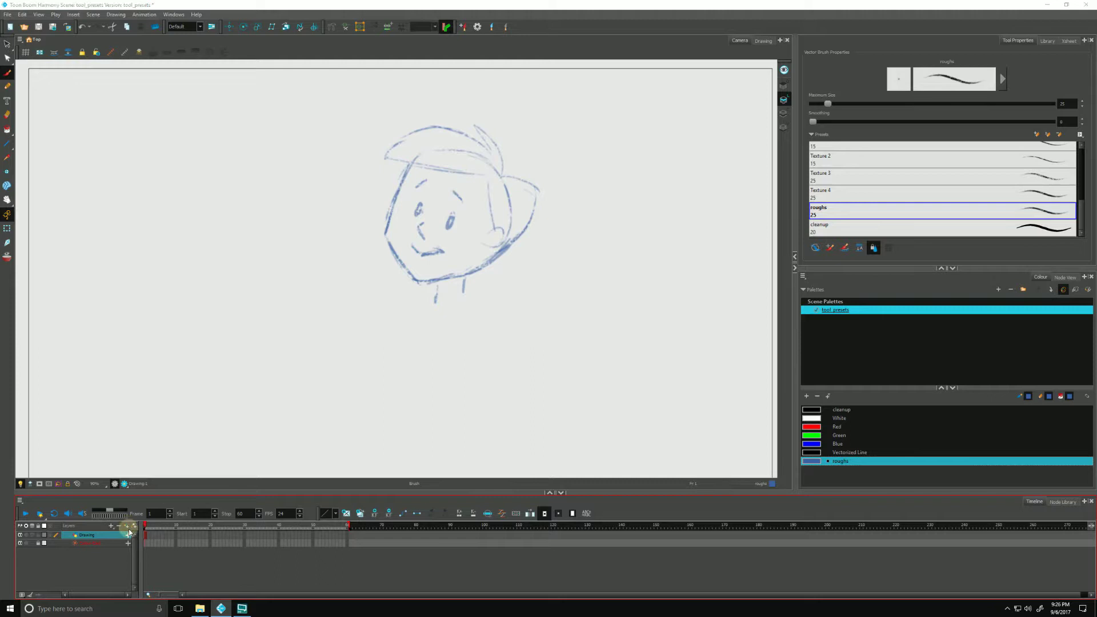
pyautogui.write('cleanup')
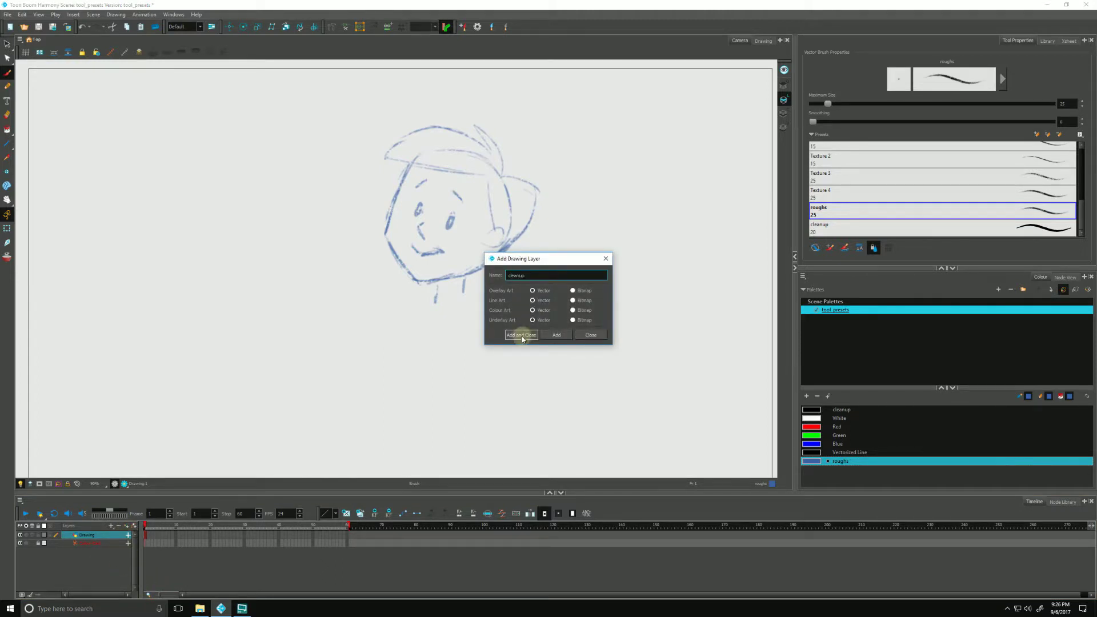
pyautogui.click(521, 335)
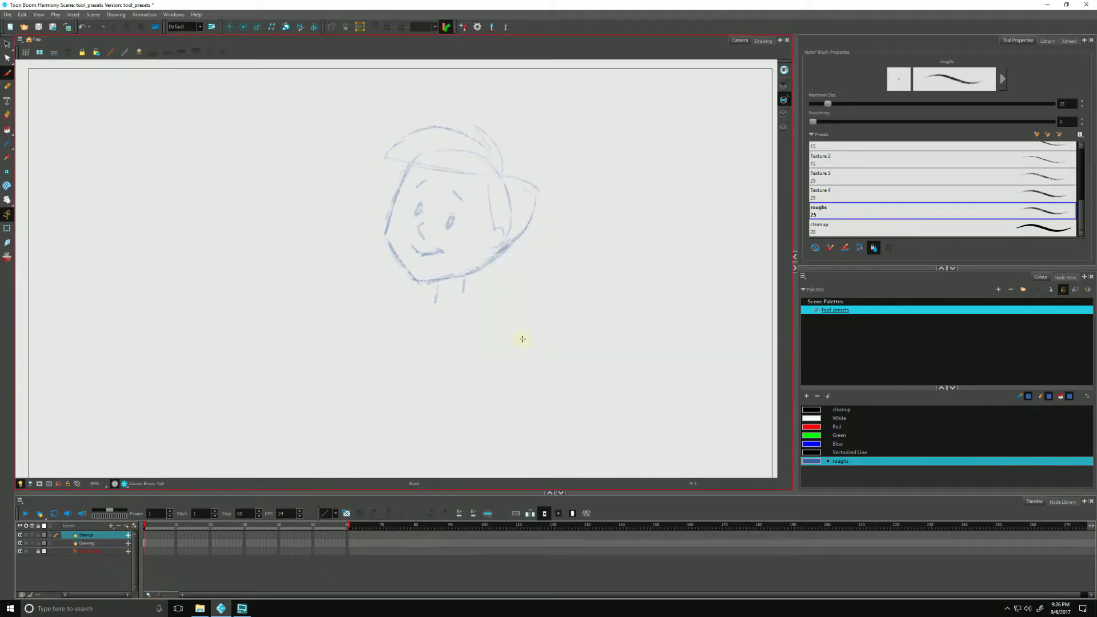
pyautogui.click(505, 26)
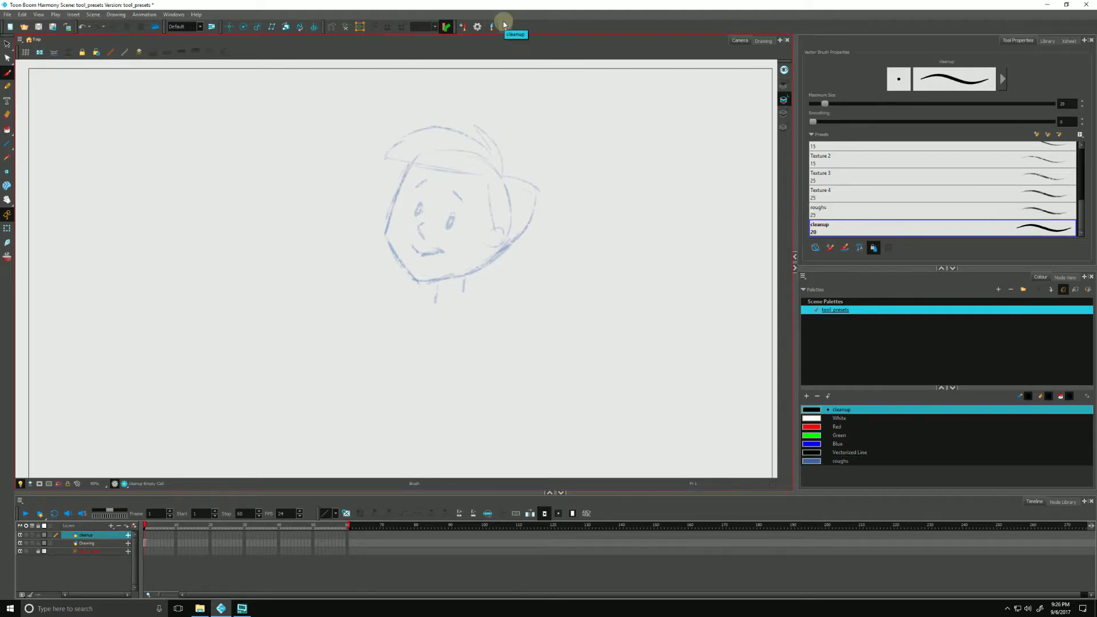
# Ink the face's left outline, right cheek, right side and hair tuft in black
pyautogui.click(812, 412)
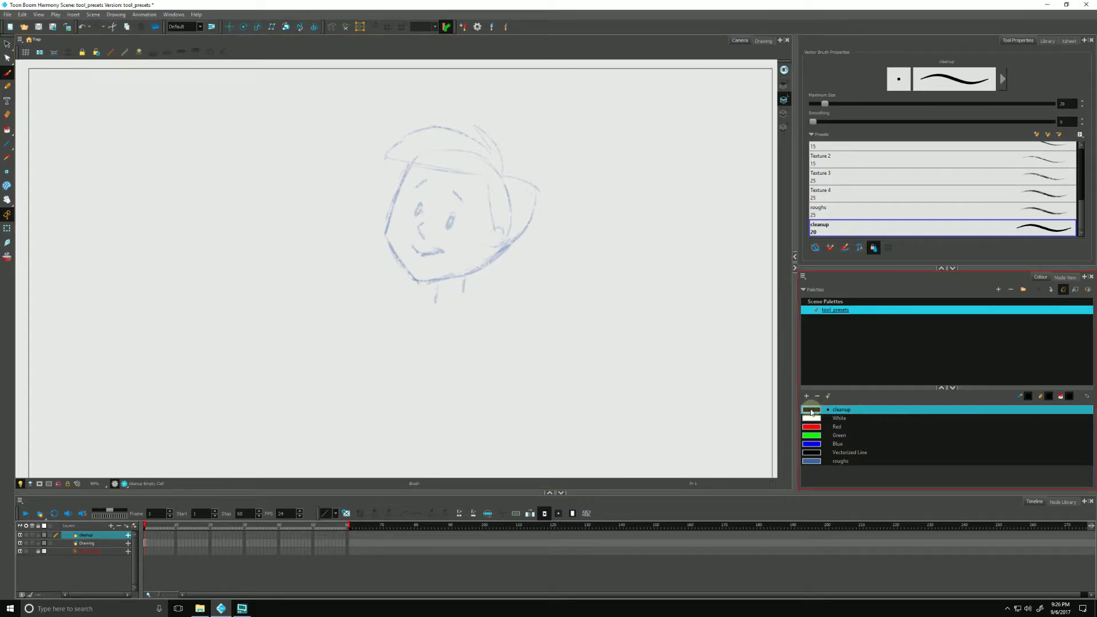
pyautogui.moveTo(410, 164); pyautogui.dragTo(389, 211)
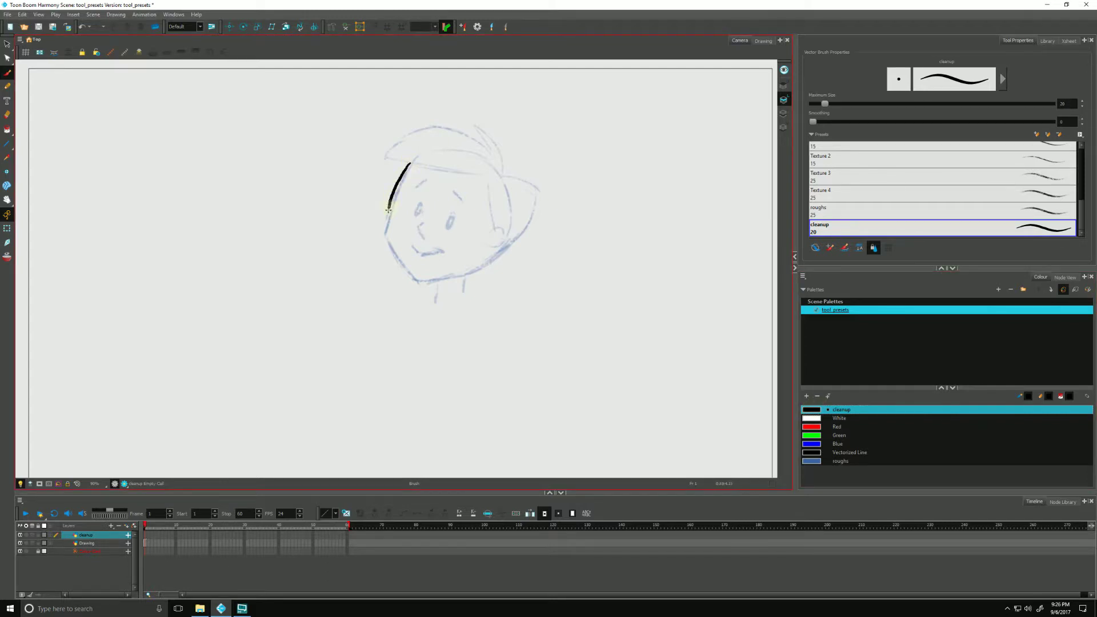
pyautogui.hotkey('ctrl', 'z')
pyautogui.moveTo(411, 161); pyautogui.dragTo(387, 232)
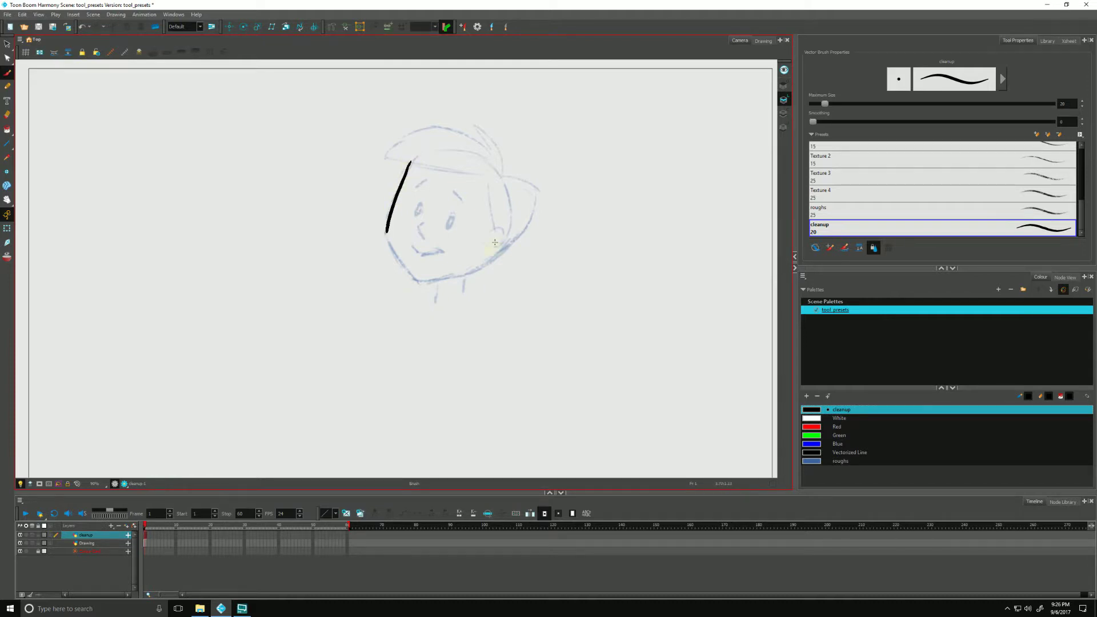
pyautogui.moveTo(486, 233)
pyautogui.mouseDown()
pyautogui.moveTo(503, 226)
pyautogui.moveTo(507, 240)
pyautogui.moveTo(488, 252)
pyautogui.mouseUp()
pyautogui.moveTo(489, 176); pyautogui.dragTo(491, 229)
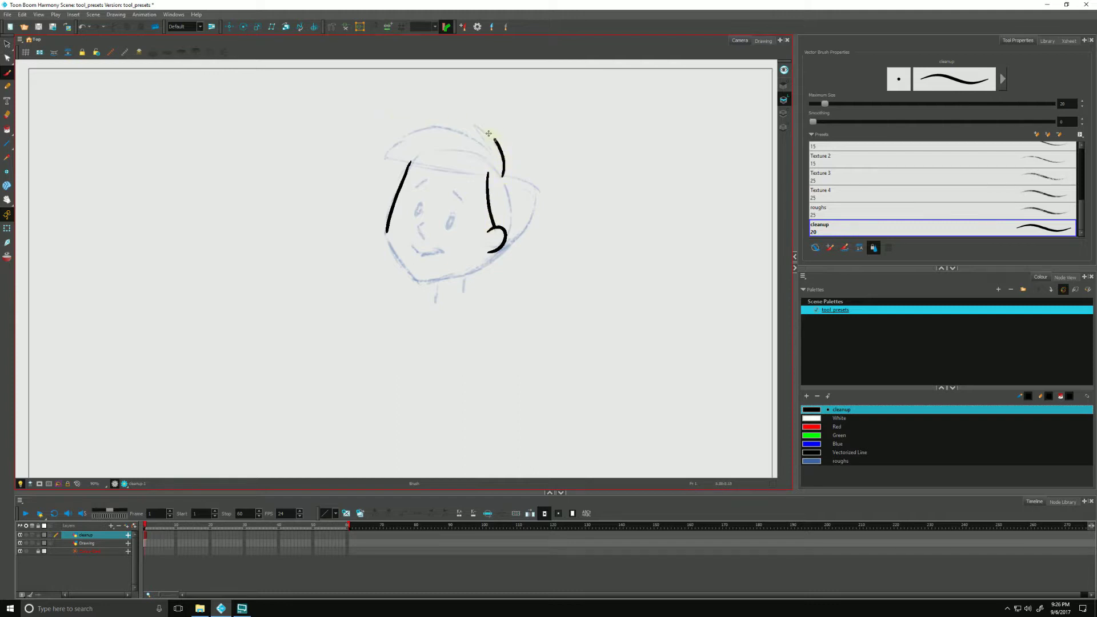
pyautogui.moveTo(489, 133)
pyautogui.mouseDown()
pyautogui.moveTo(472, 122)
pyautogui.moveTo(490, 165)
pyautogui.mouseUp()
# Ink the cap brim, hat top, chin, nose, eyebrow and two neck lines
pyautogui.moveTo(412, 137)
pyautogui.mouseDown()
pyautogui.moveTo(386, 157)
pyautogui.moveTo(485, 173)
pyautogui.mouseUp()
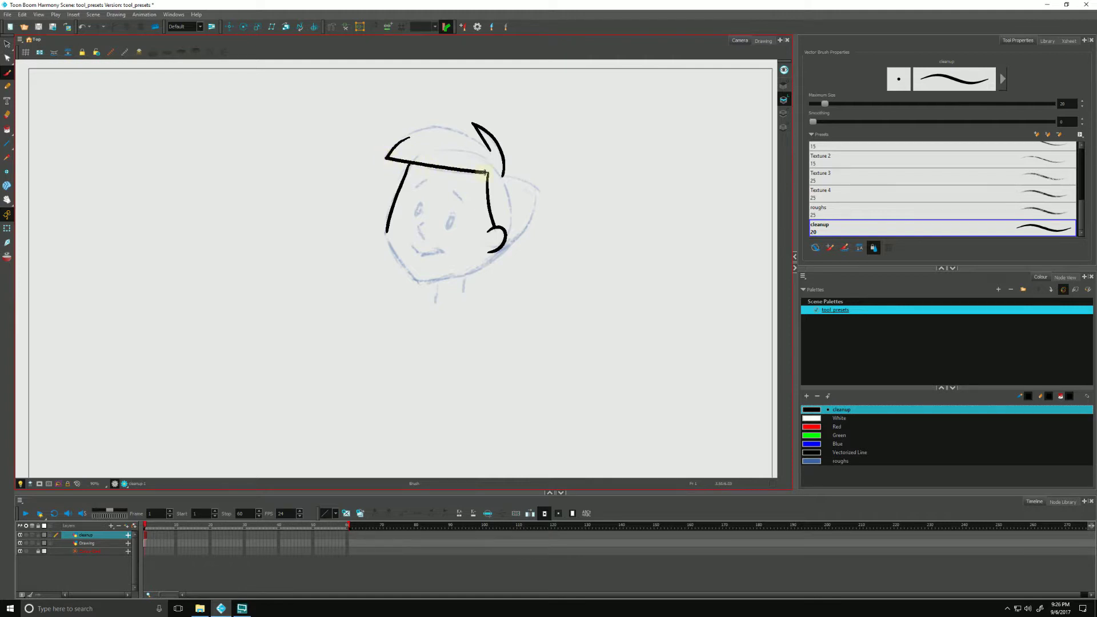
pyautogui.moveTo(394, 147)
pyautogui.mouseDown()
pyautogui.moveTo(480, 132)
pyautogui.moveTo(537, 184)
pyautogui.moveTo(521, 178)
pyautogui.moveTo(527, 217)
pyautogui.moveTo(481, 268)
pyautogui.moveTo(454, 279)
pyautogui.mouseUp()
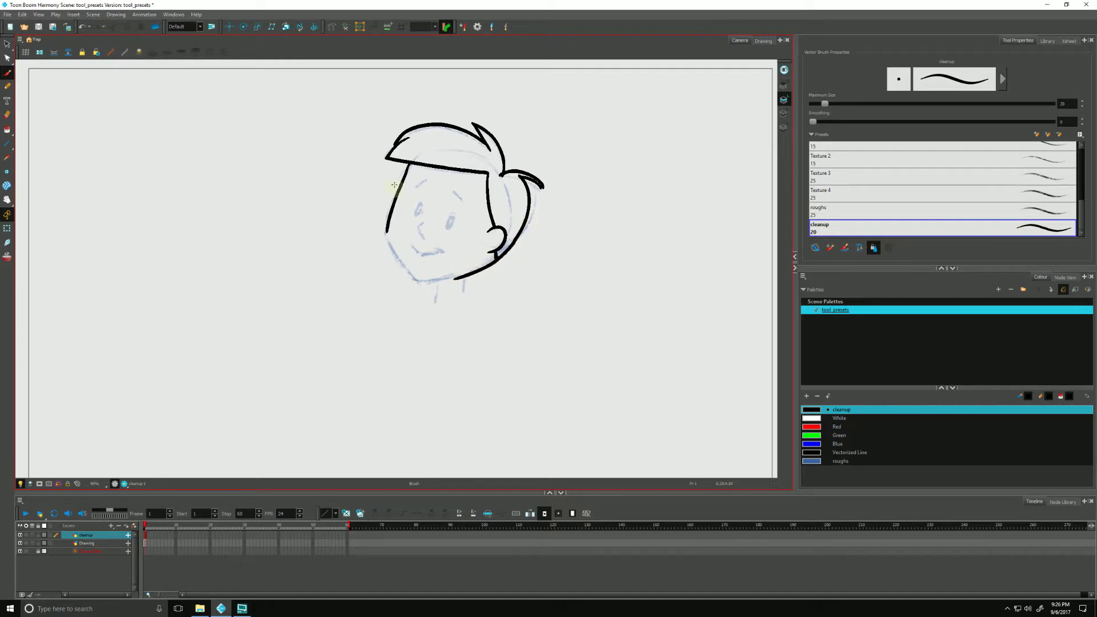
pyautogui.moveTo(386, 231); pyautogui.dragTo(394, 254)
pyautogui.moveTo(457, 277)
pyautogui.mouseDown()
pyautogui.moveTo(420, 282)
pyautogui.moveTo(392, 251)
pyautogui.mouseUp()
pyautogui.moveTo(429, 219)
pyautogui.mouseDown()
pyautogui.moveTo(419, 251)
pyautogui.moveTo(442, 249)
pyautogui.mouseUp()
pyautogui.moveTo(454, 190)
pyautogui.mouseDown()
pyautogui.moveTo(463, 202)
pyautogui.moveTo(412, 186)
pyautogui.mouseUp()
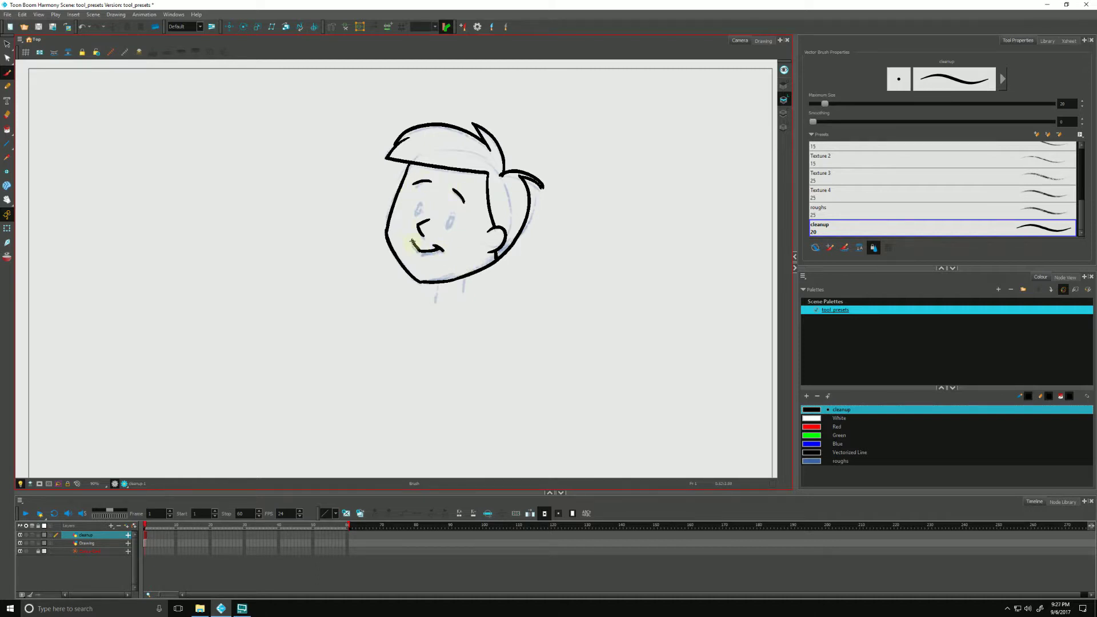
pyautogui.moveTo(463, 279)
pyautogui.mouseDown()
pyautogui.moveTo(463, 296)
pyautogui.moveTo(434, 300)
pyautogui.mouseUp()
pyautogui.moveTo(295, 285); pyautogui.dragTo(296, 303)
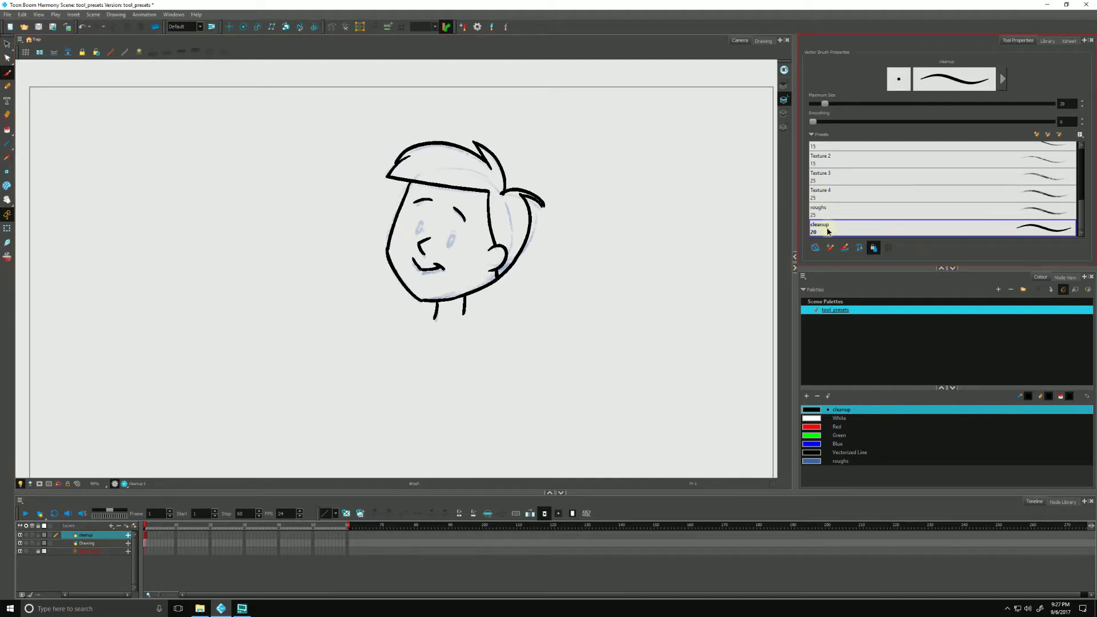
# Set the brush Maximum Size to 60 and undo a test stroke
pyautogui.doubleClick(1067, 103)
pyautogui.write('60')
pyautogui.press('Return')
pyautogui.moveTo(610, 238); pyautogui.dragTo(598, 267)
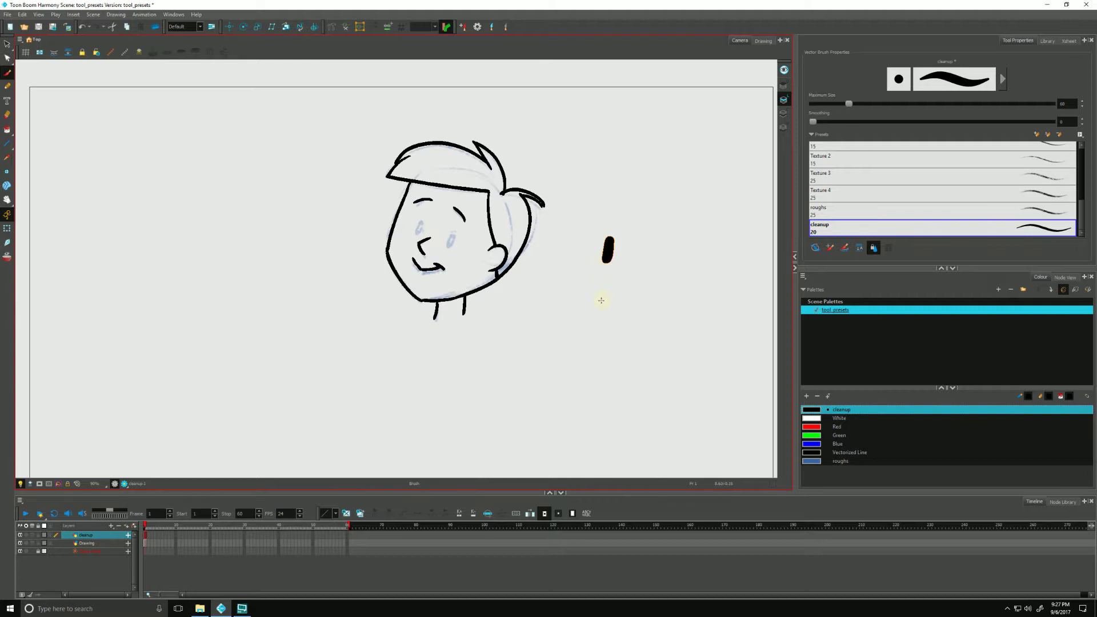
pyautogui.hotkey('ctrl', 'z')
pyautogui.click(800, 226)
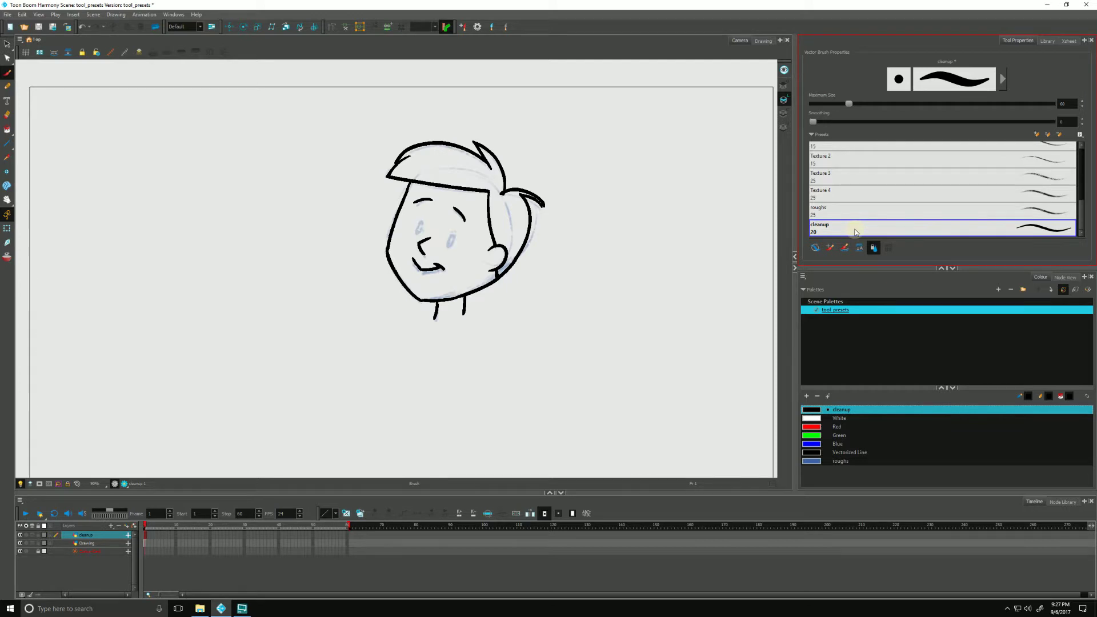
# Create a 'cleanup eyes' preset from the max-60 black brush using the default_brush04 tip
pyautogui.click(463, 27)
pyautogui.moveTo(526, 211); pyautogui.dragTo(652, 183)
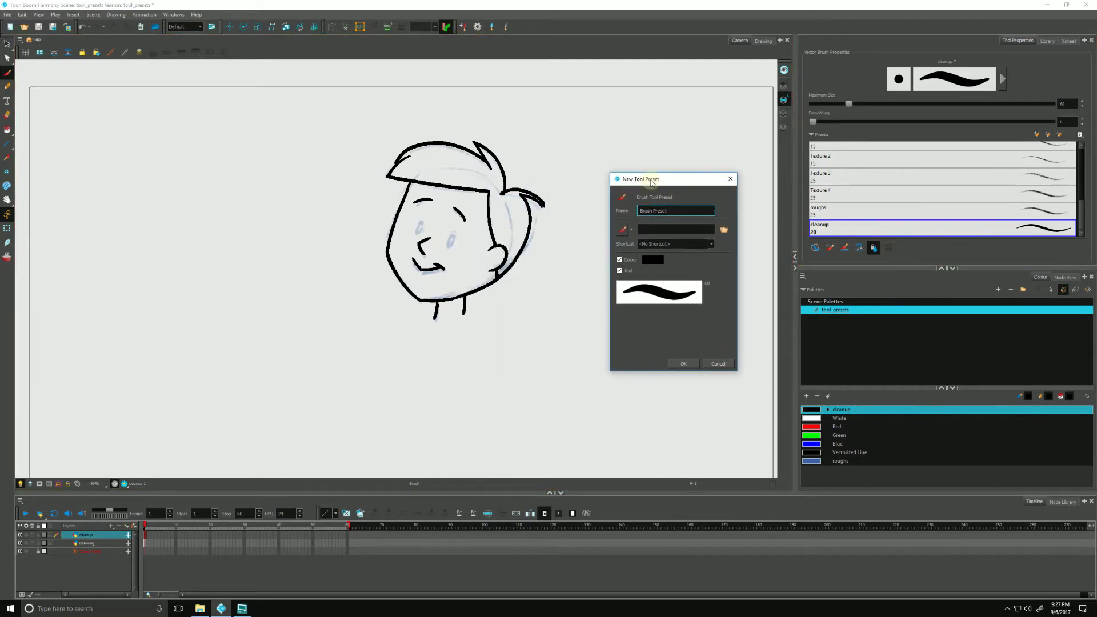
pyautogui.tripleClick(666, 211)
pyautogui.write('cleanup eyes')
pyautogui.click(623, 229)
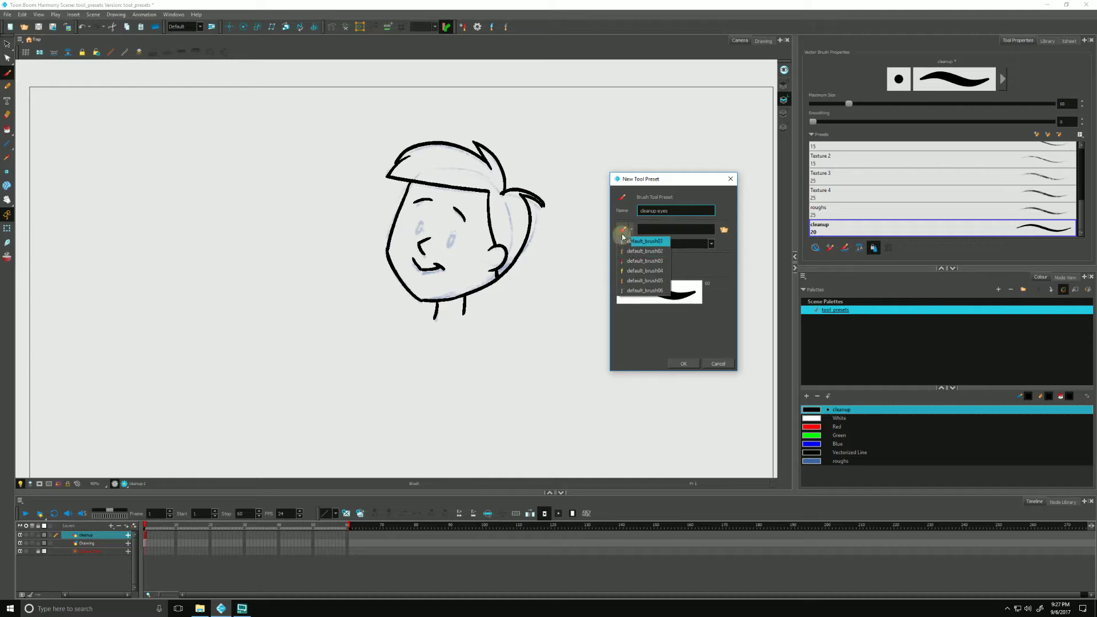
pyautogui.click(625, 271)
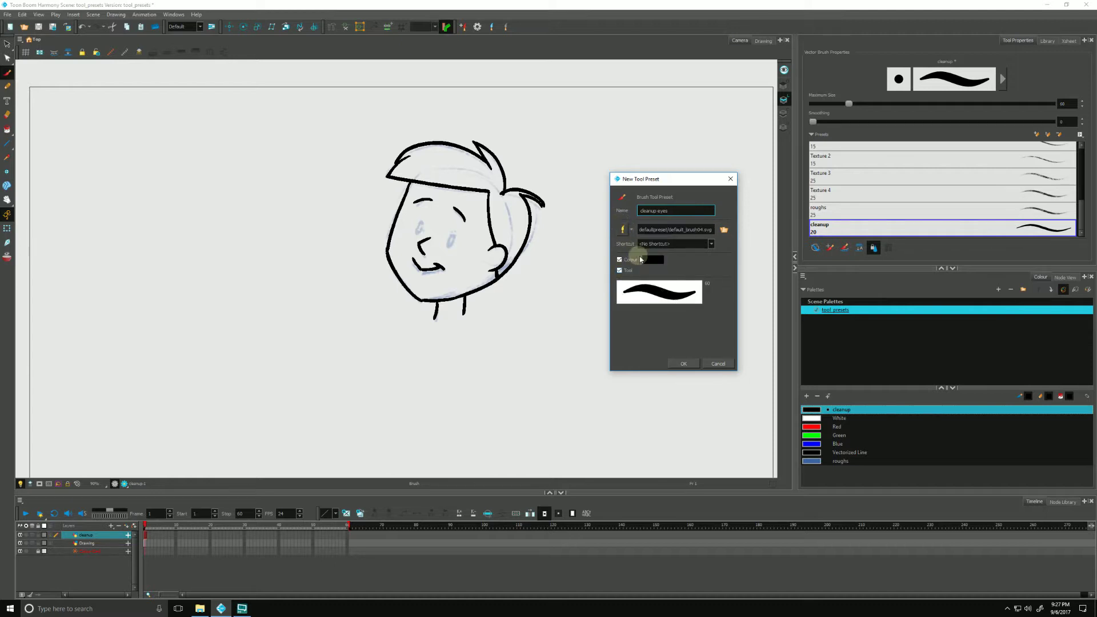
pyautogui.click(684, 363)
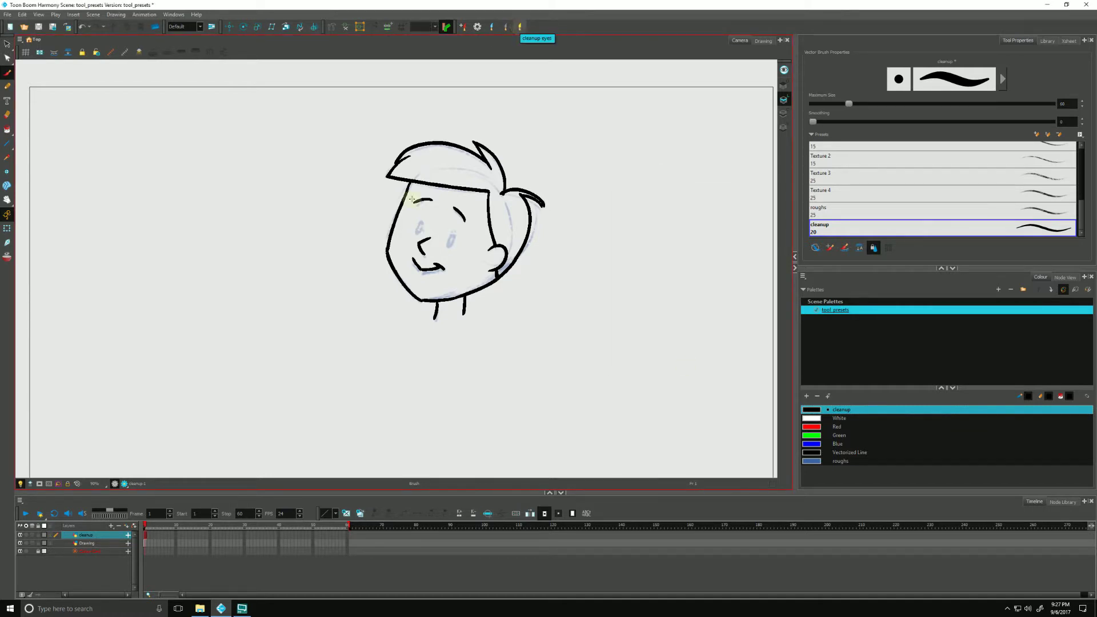
# Load the cleanup eyes preset and paint thick solid black pupils over the eyes
pyautogui.click(519, 26)
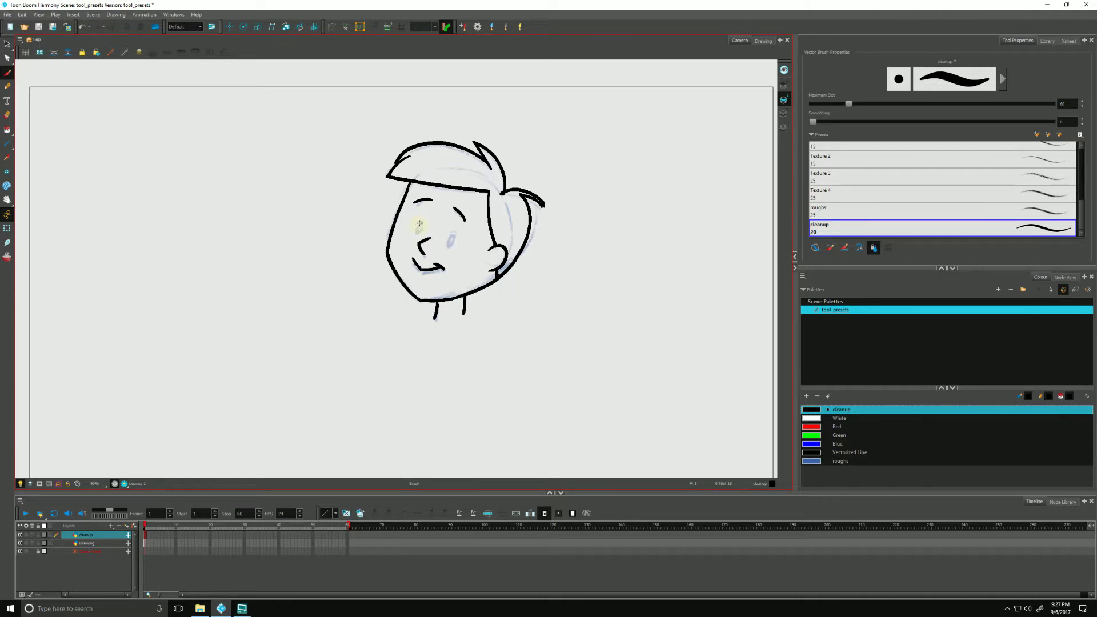
pyautogui.moveTo(419, 223)
pyautogui.mouseDown()
pyautogui.moveTo(418, 233)
pyautogui.moveTo(450, 245)
pyautogui.mouseUp()
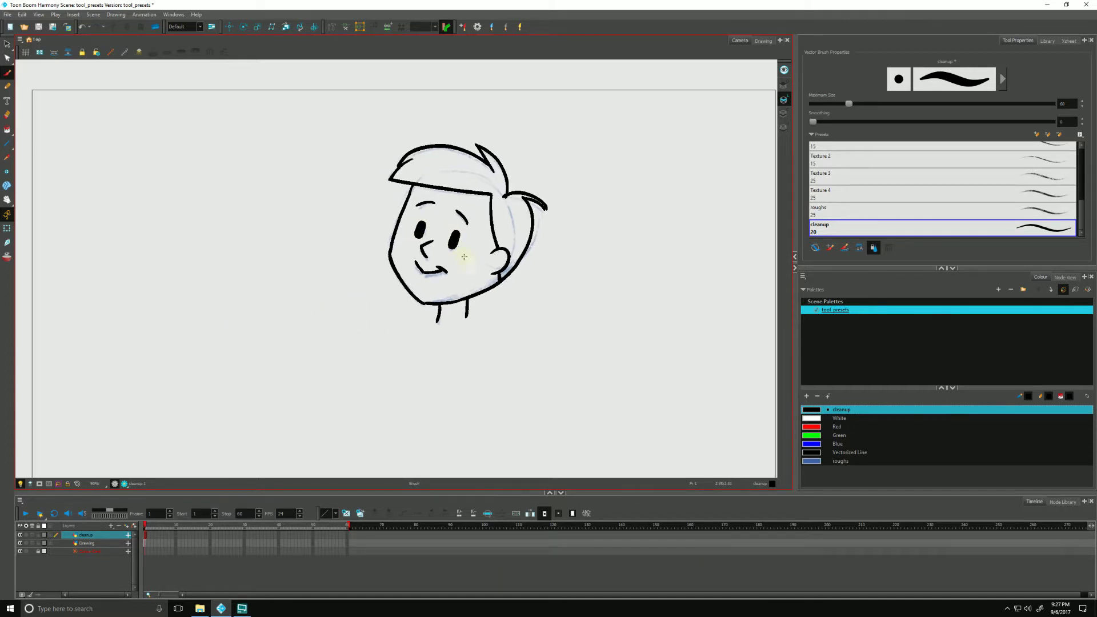
pyautogui.moveTo(298, 334); pyautogui.dragTo(303, 336)
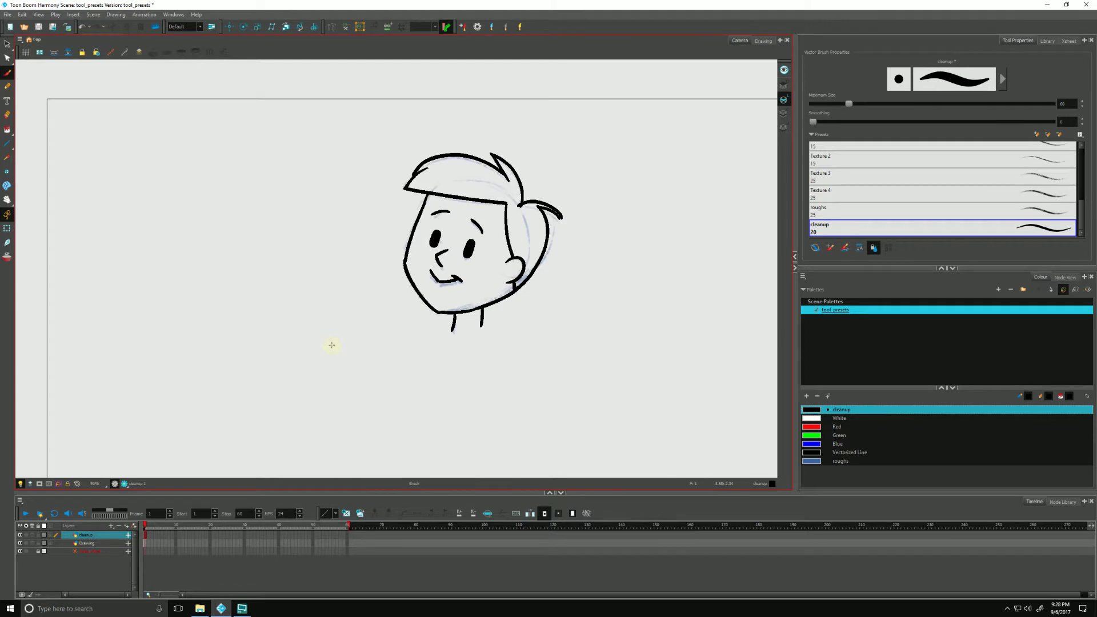
# Open Manage Tool Presets and select the roughs preset
pyautogui.click(478, 27)
pyautogui.click(546, 240)
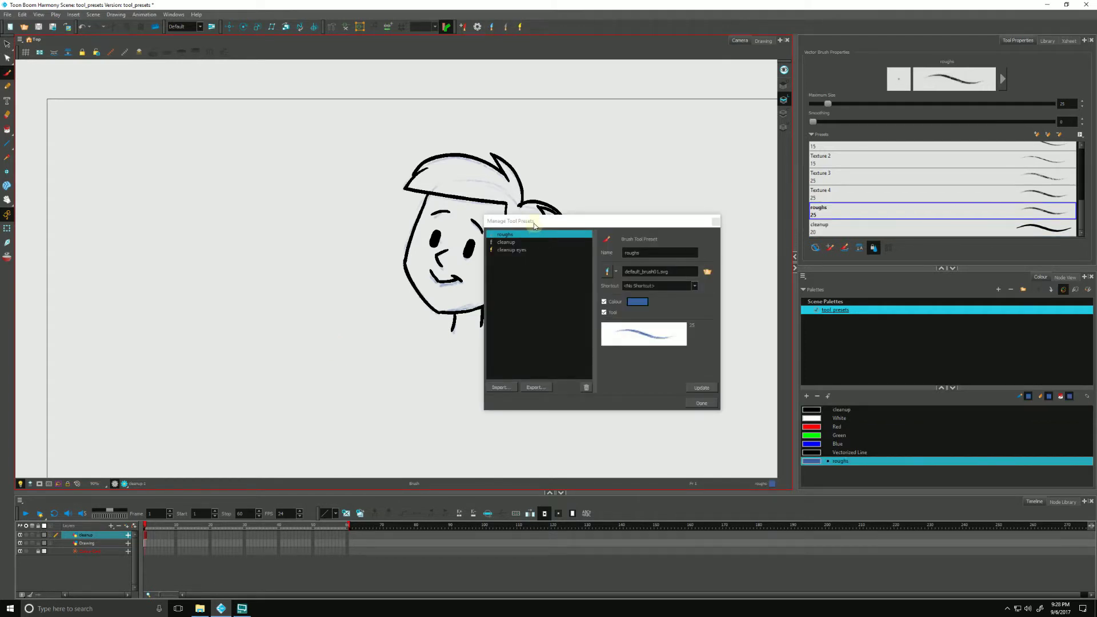
pyautogui.moveTo(535, 226); pyautogui.dragTo(605, 265)
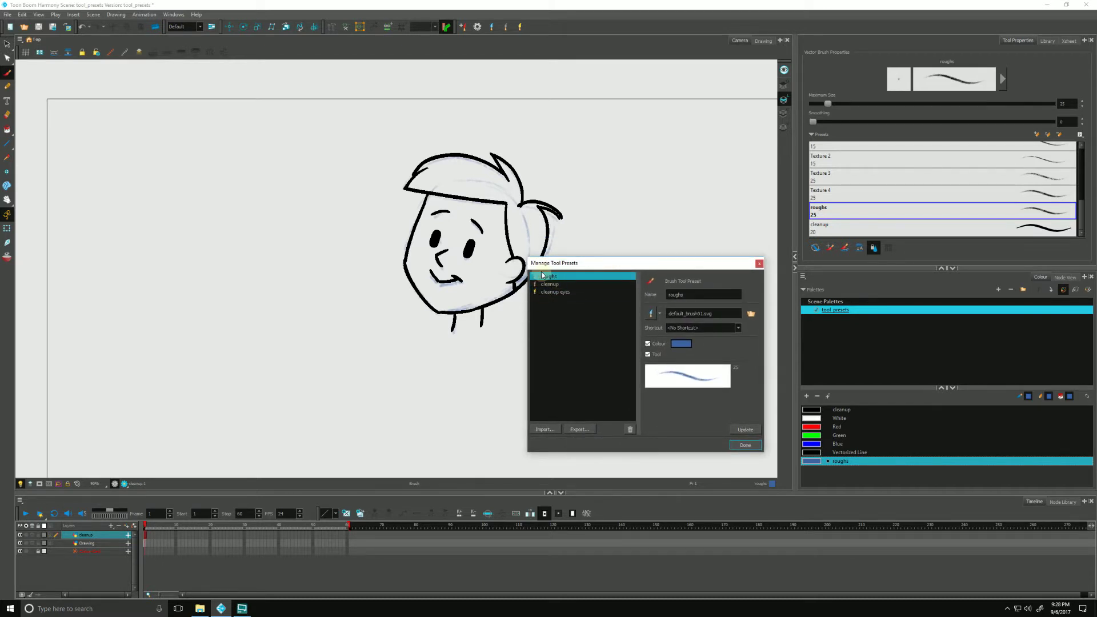
pyautogui.click(674, 294)
pyautogui.click(700, 300)
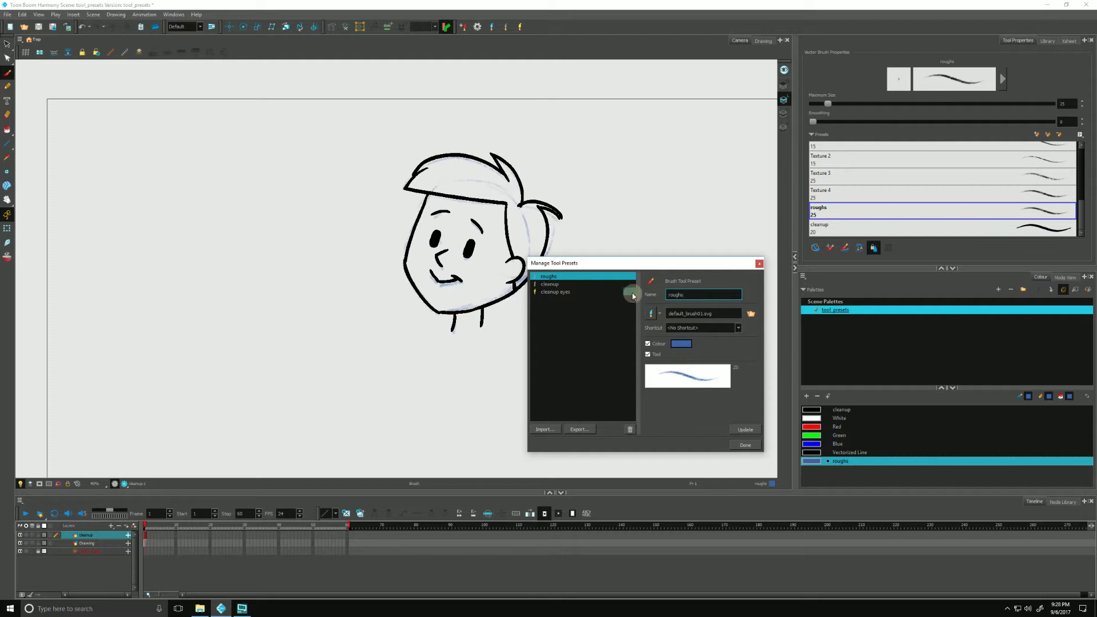
pyautogui.moveTo(619, 261); pyautogui.dragTo(612, 261)
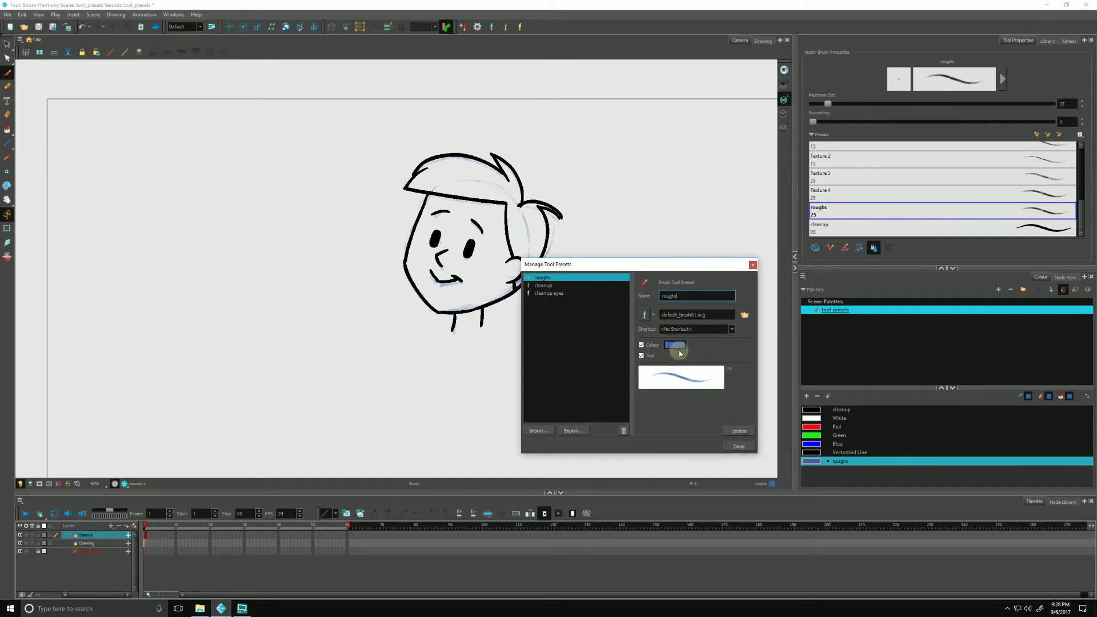
# Update roughs to store the Red colour and give it a different icon
pyautogui.click(811, 428)
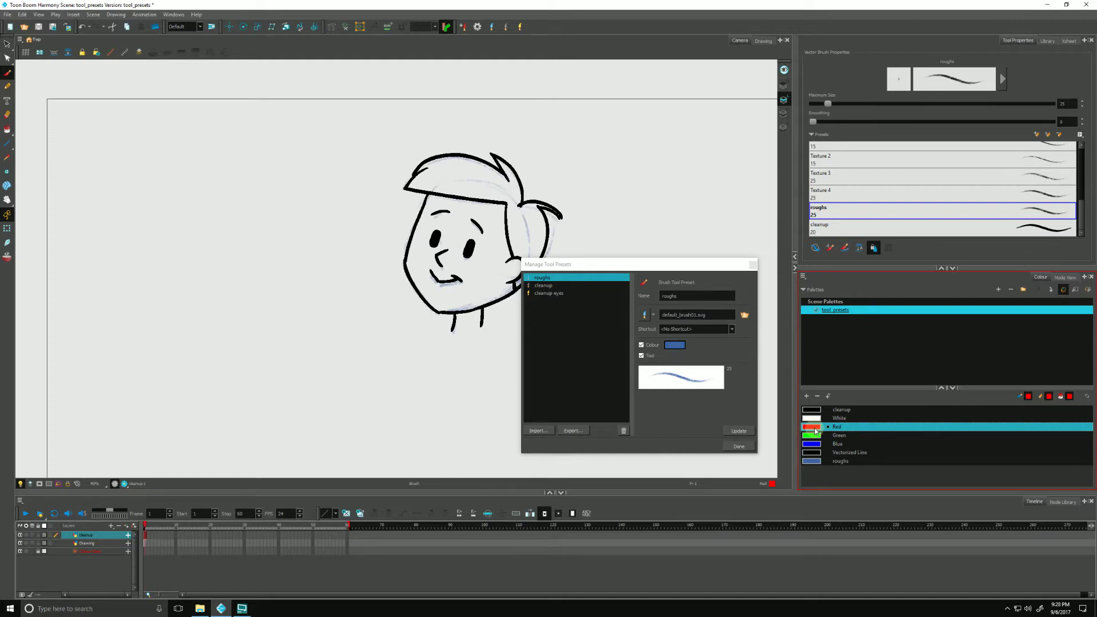
pyautogui.click(742, 432)
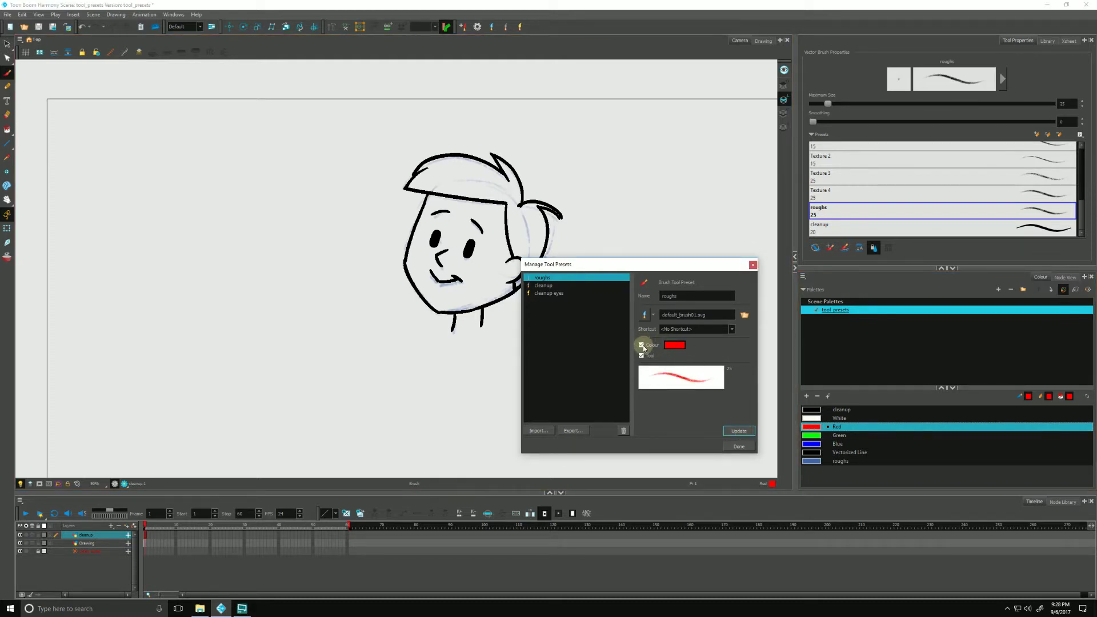
pyautogui.click(642, 345)
pyautogui.click(734, 445)
pyautogui.click(642, 345)
pyautogui.click(653, 314)
pyautogui.click(652, 355)
# Remove the cleanup eyes preset from the list, keeping roughs and cleanup
pyautogui.click(553, 294)
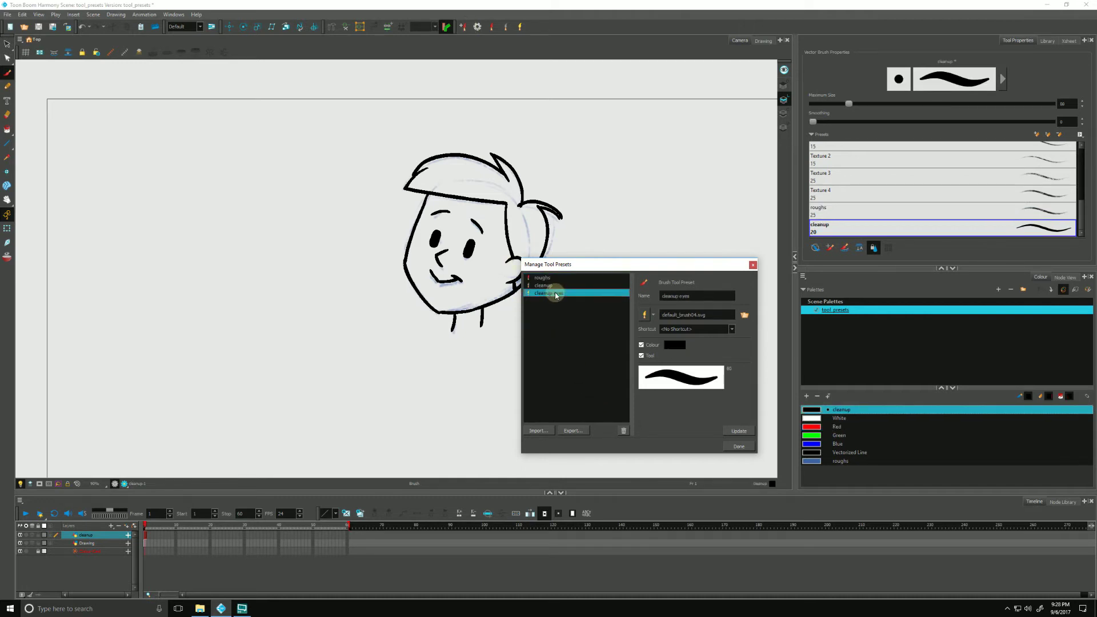
pyautogui.click(624, 432)
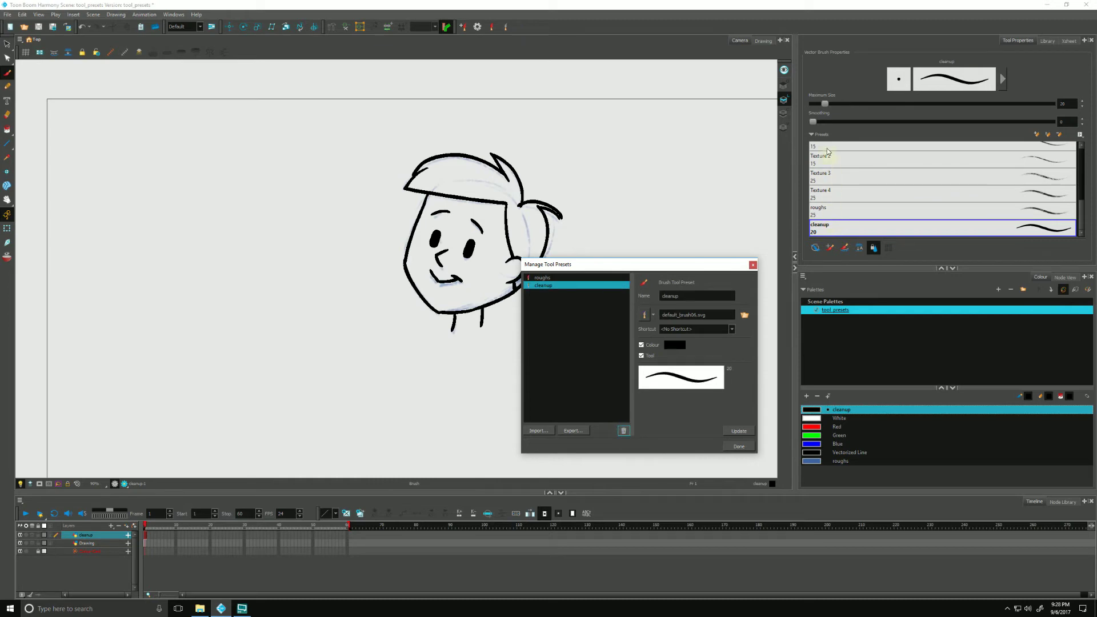
pyautogui.moveTo(573, 267); pyautogui.dragTo(575, 273)
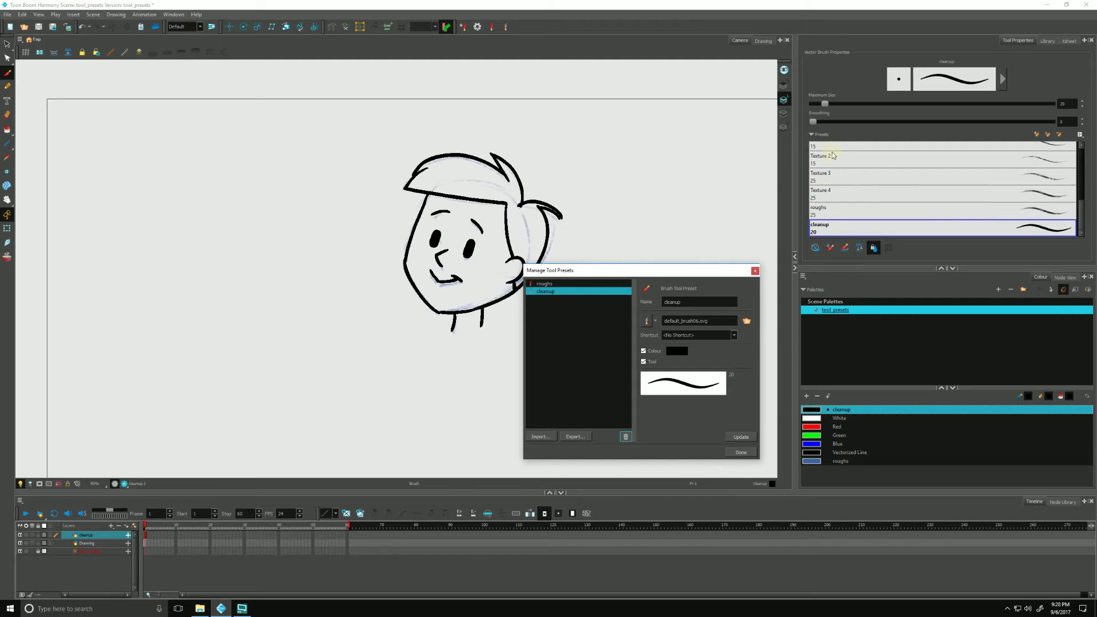
pyautogui.moveTo(563, 269); pyautogui.dragTo(558, 269)
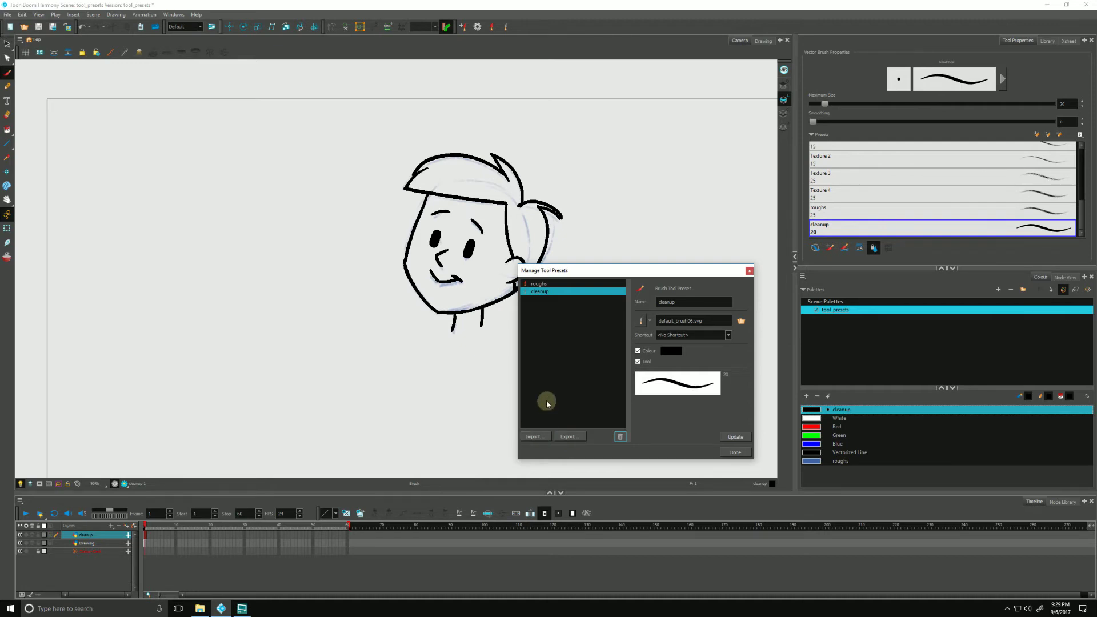
pyautogui.moveTo(582, 272); pyautogui.dragTo(590, 276)
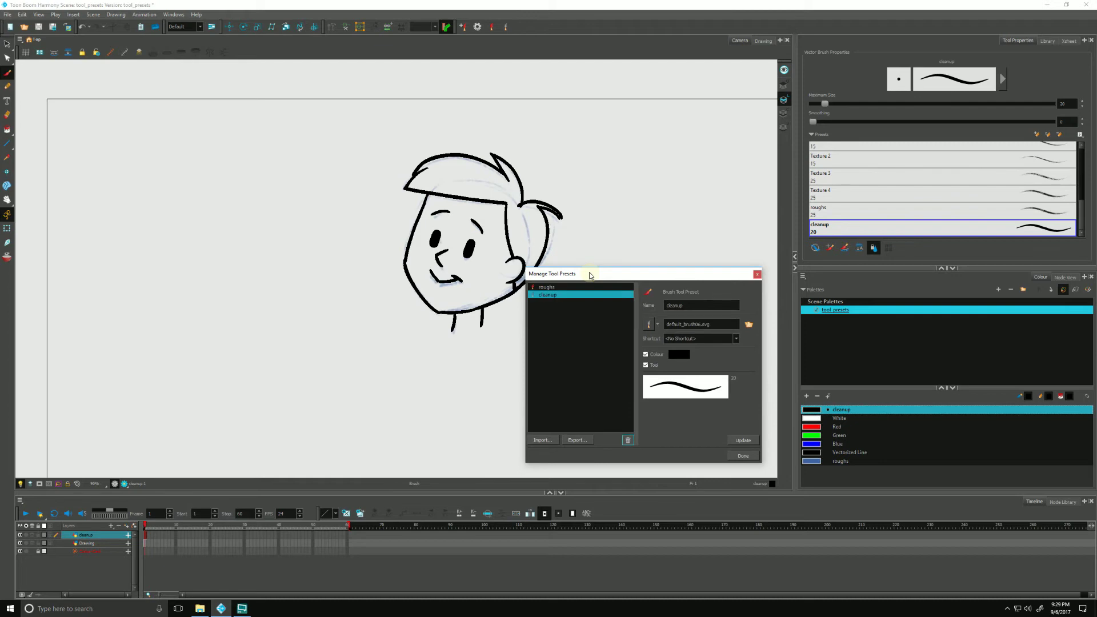
# Export the roughs and cleanup tool presets to the Desktop folder
pyautogui.click(579, 441)
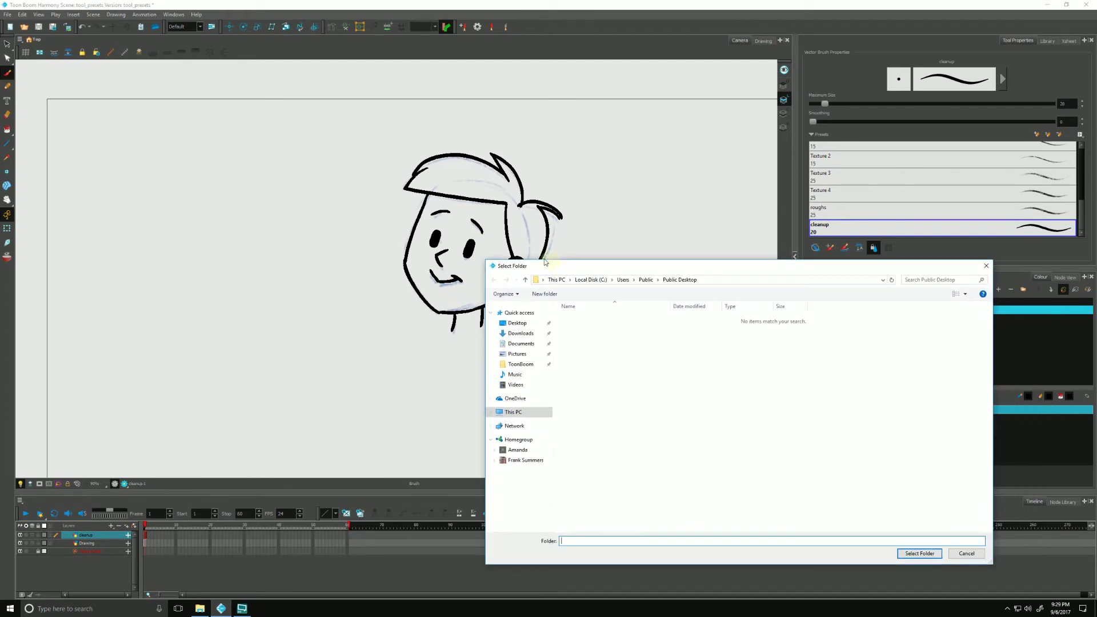
pyautogui.click(515, 324)
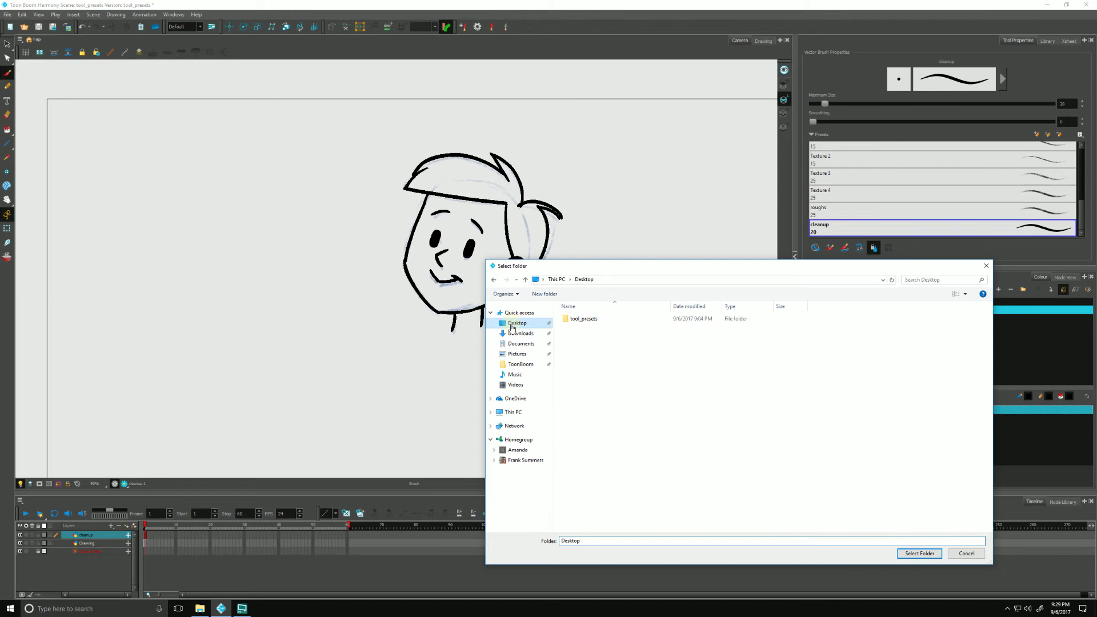
pyautogui.click(920, 554)
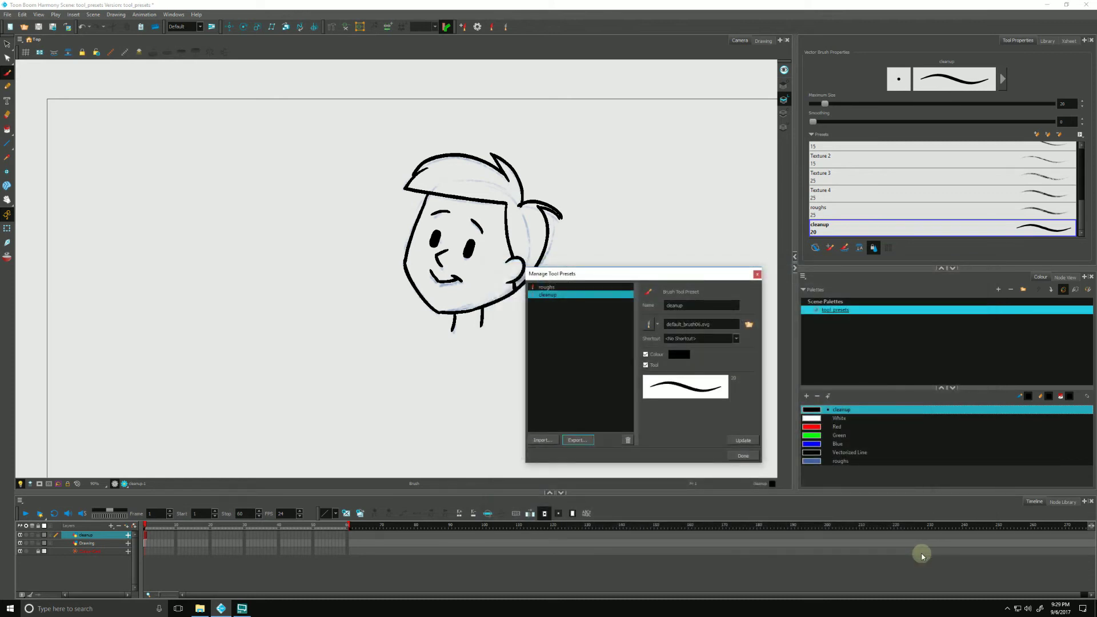
# Check the exported toolPresets XML file and toolPresets_icons folder on the Desktop
pyautogui.click(199, 608)
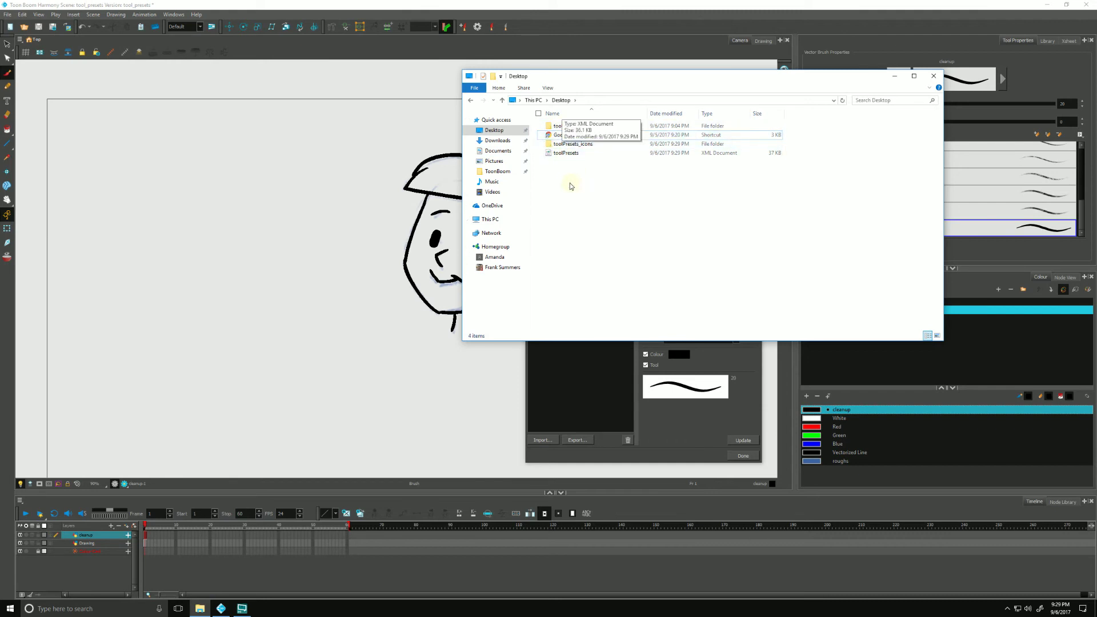
pyautogui.click(564, 145)
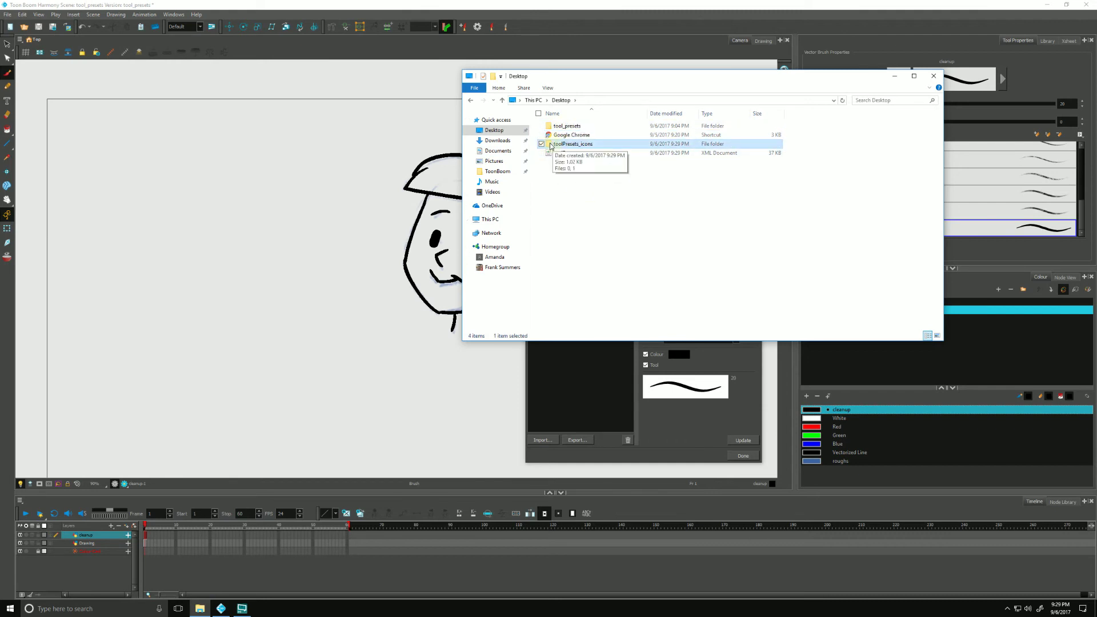
pyautogui.doubleClick(551, 145)
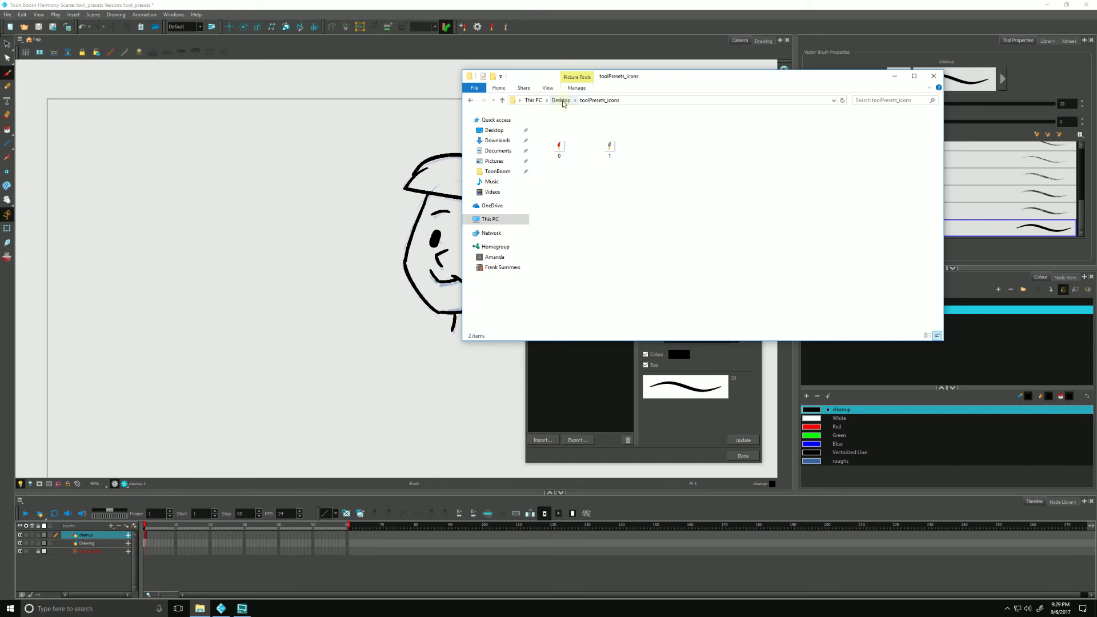
pyautogui.moveTo(628, 79); pyautogui.dragTo(623, 90)
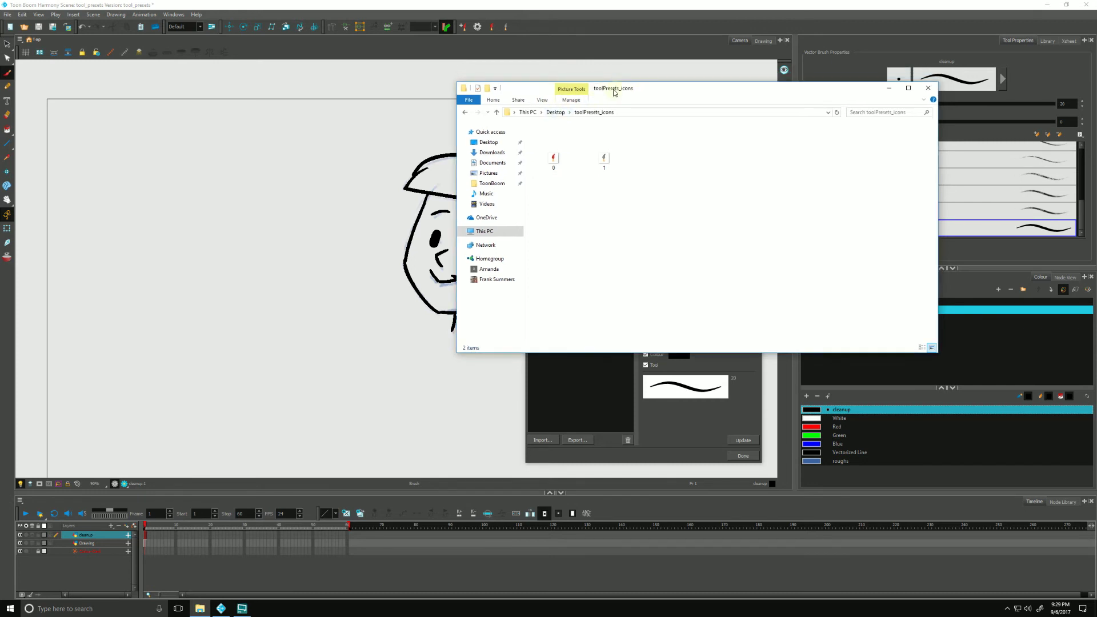
pyautogui.click(557, 112)
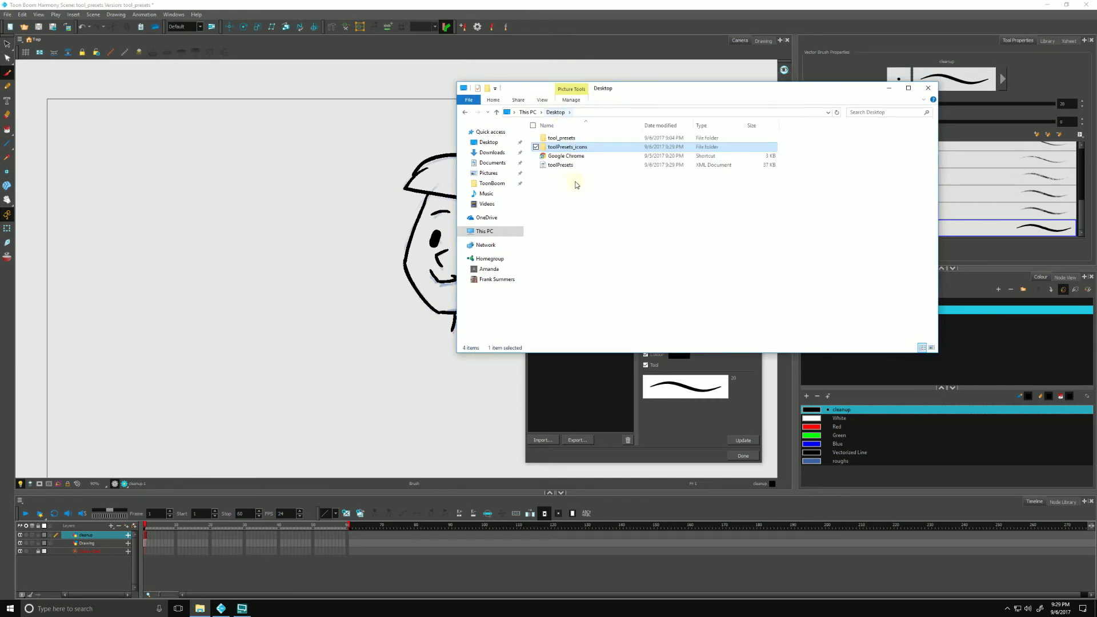
pyautogui.click(566, 165)
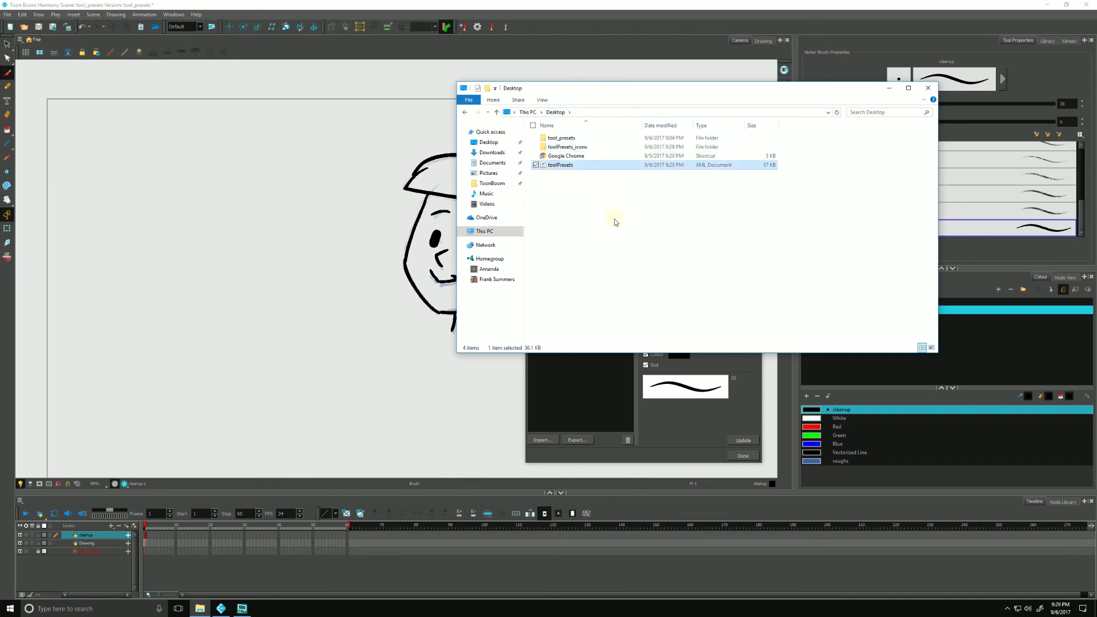
pyautogui.click(671, 432)
# Import tool presets from the Public folder, bringing cleanup eyes back
pyautogui.click(541, 441)
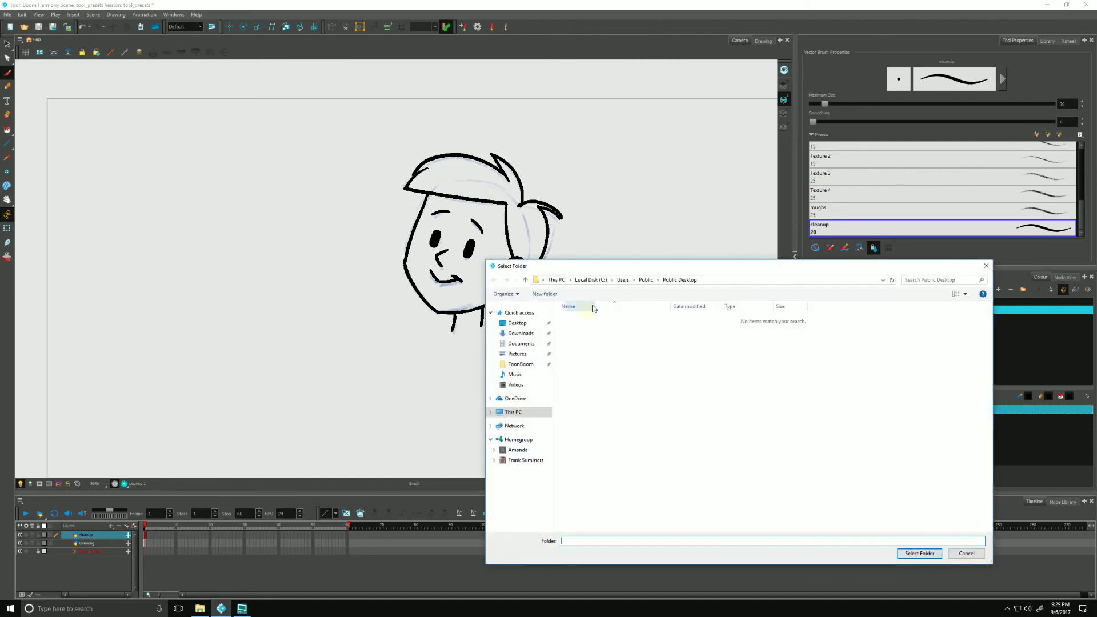
pyautogui.click(645, 279)
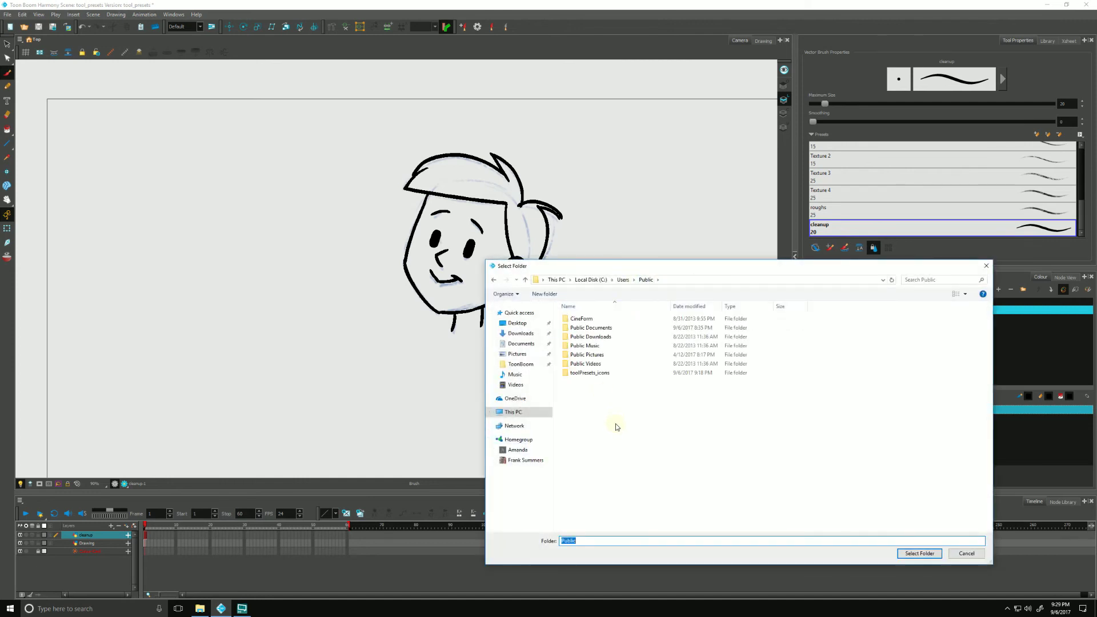
pyautogui.click(919, 553)
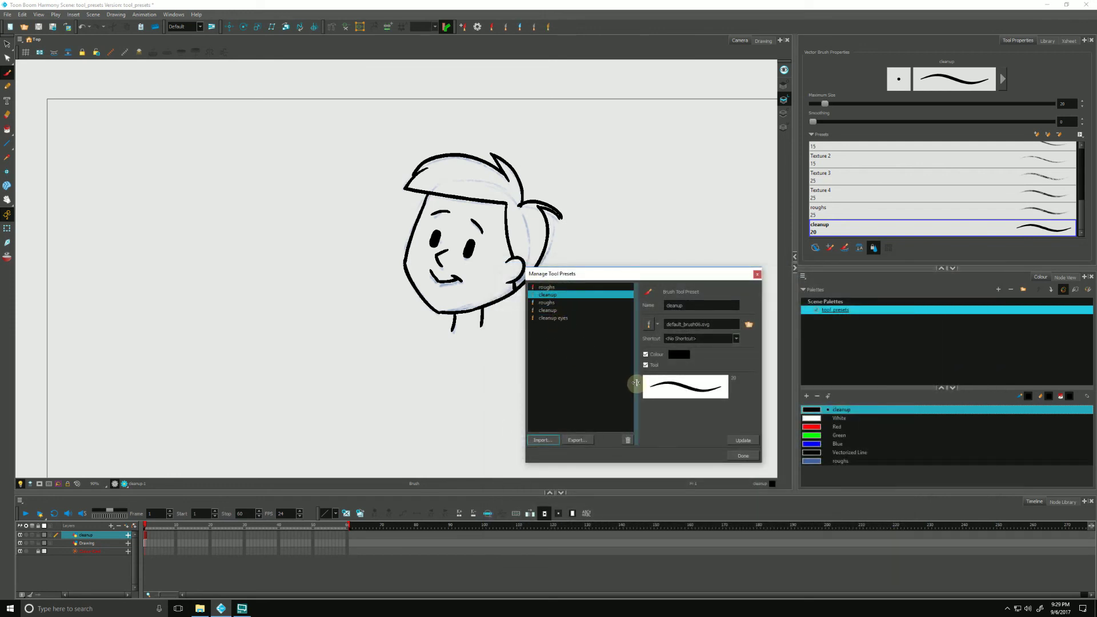
# Delete the duplicate cleanup preset and close the preset manager
pyautogui.click(549, 312)
pyautogui.click(630, 440)
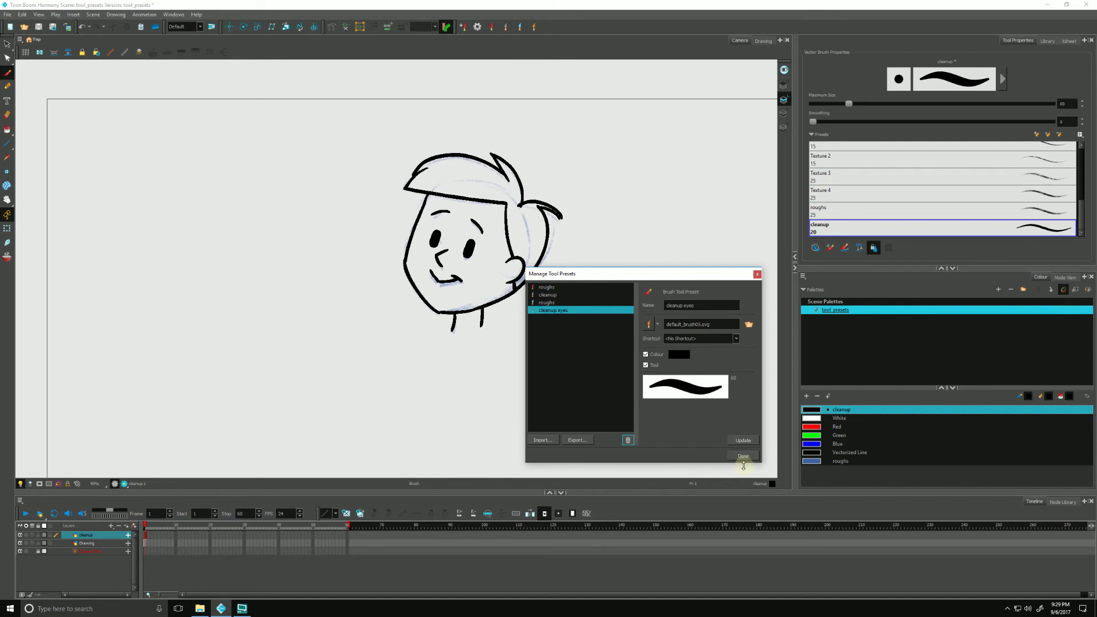
pyautogui.click(742, 456)
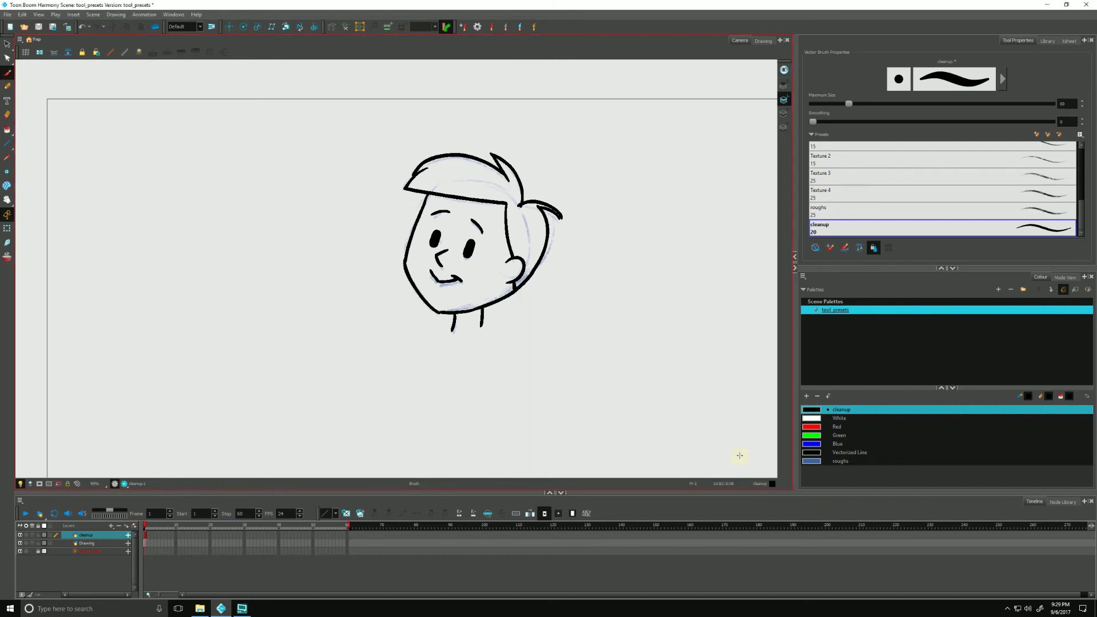